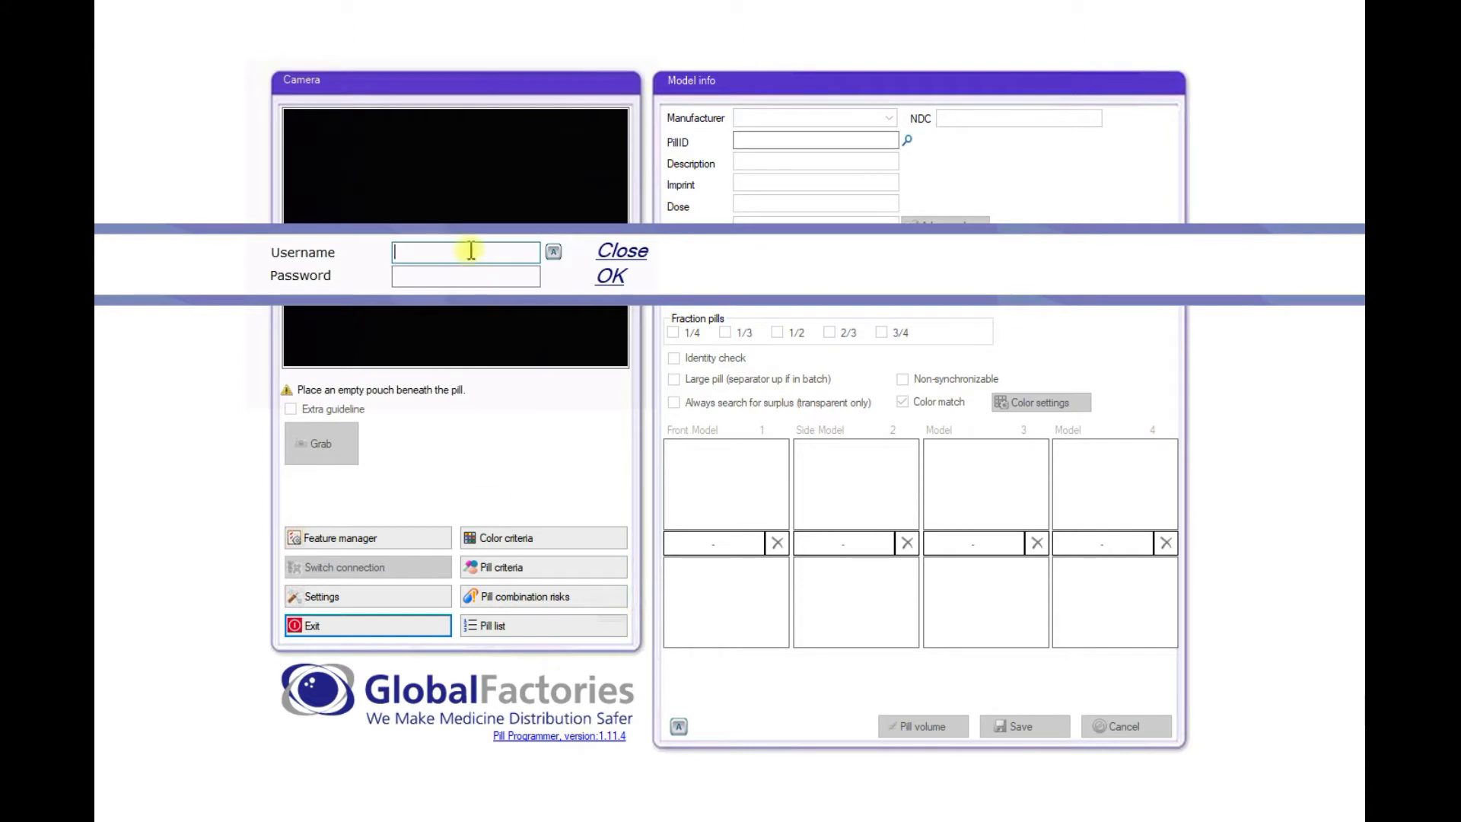
- Log in to Pill Programmer with the operator username and password
{"action": "key", "text": "Tab"}
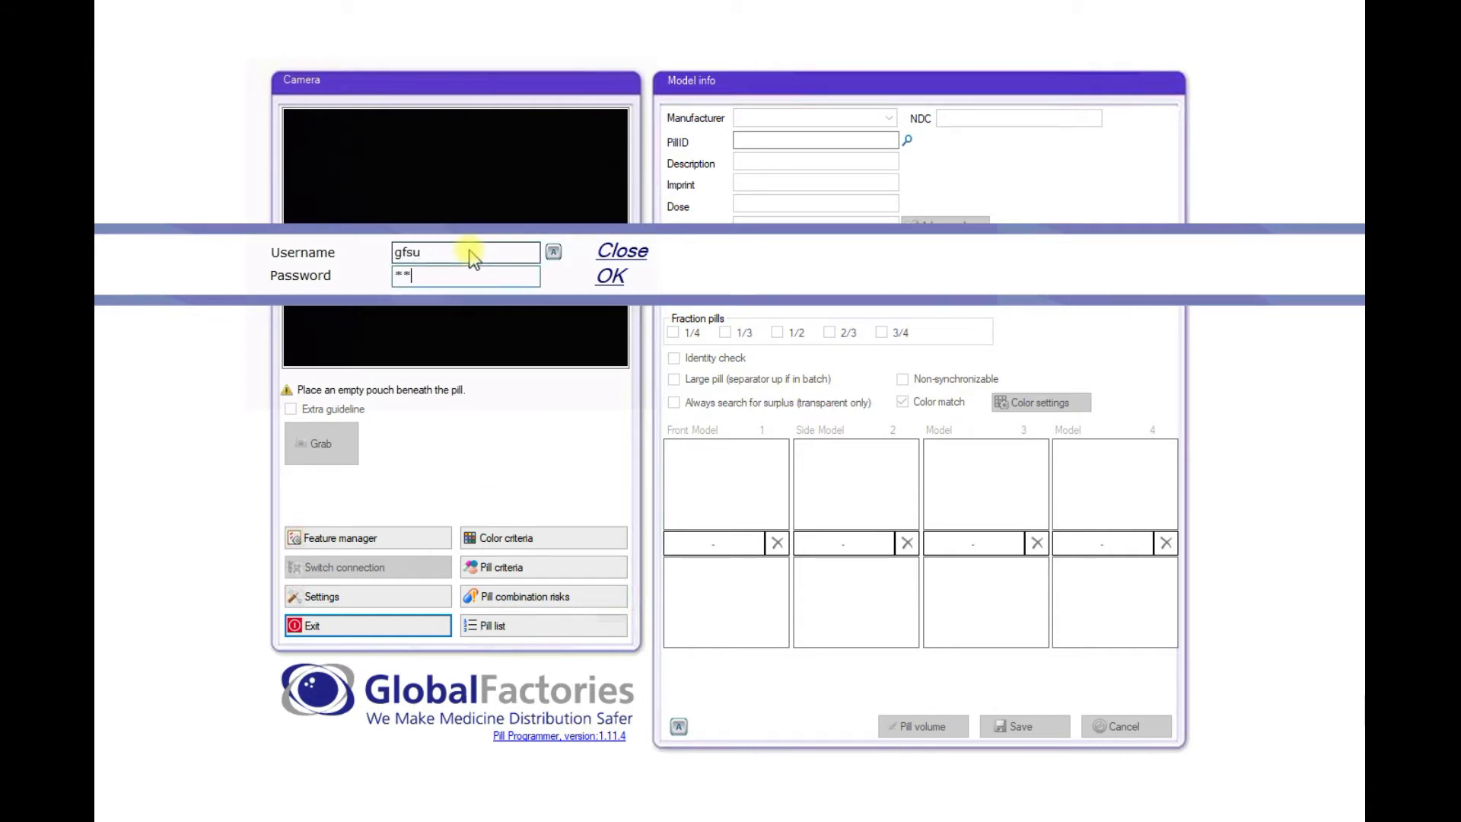
{"action": "key", "text": "Return"}
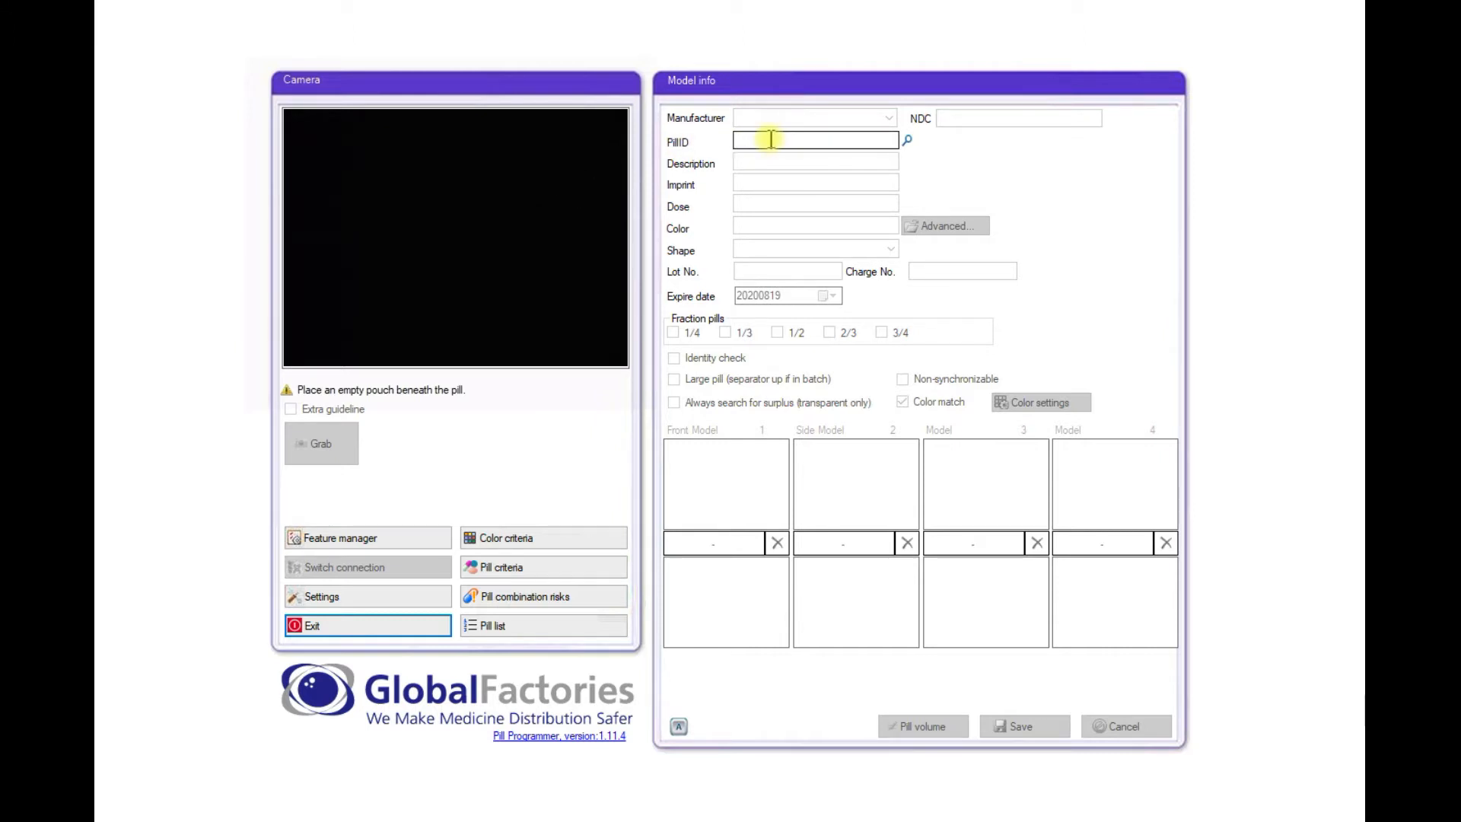
- Load Paracetamol from the pill list into the model form
{"action": "left_click", "coordinate": [505, 624]}
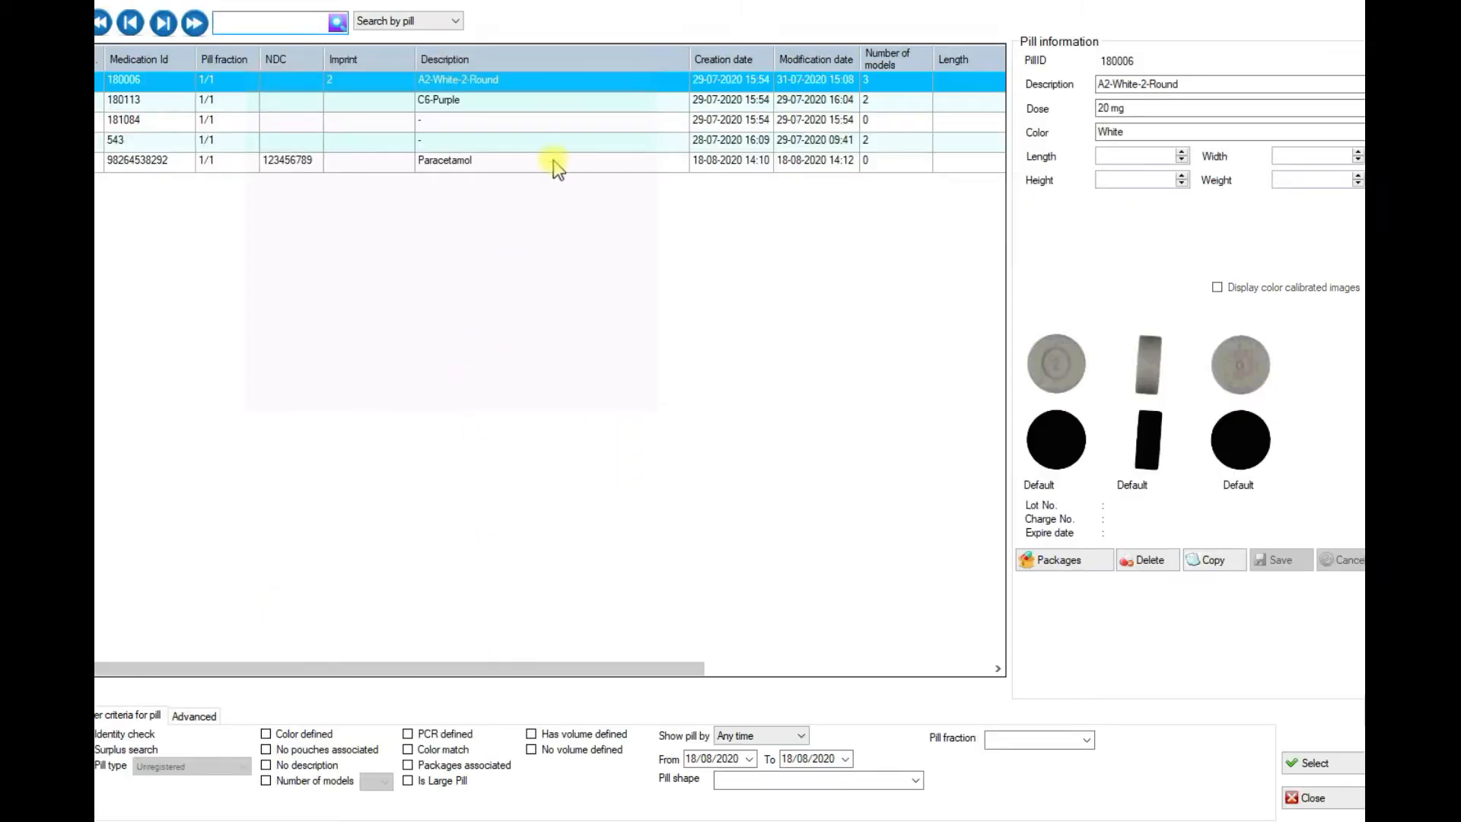
{"action": "double_click", "coordinate": [554, 160]}
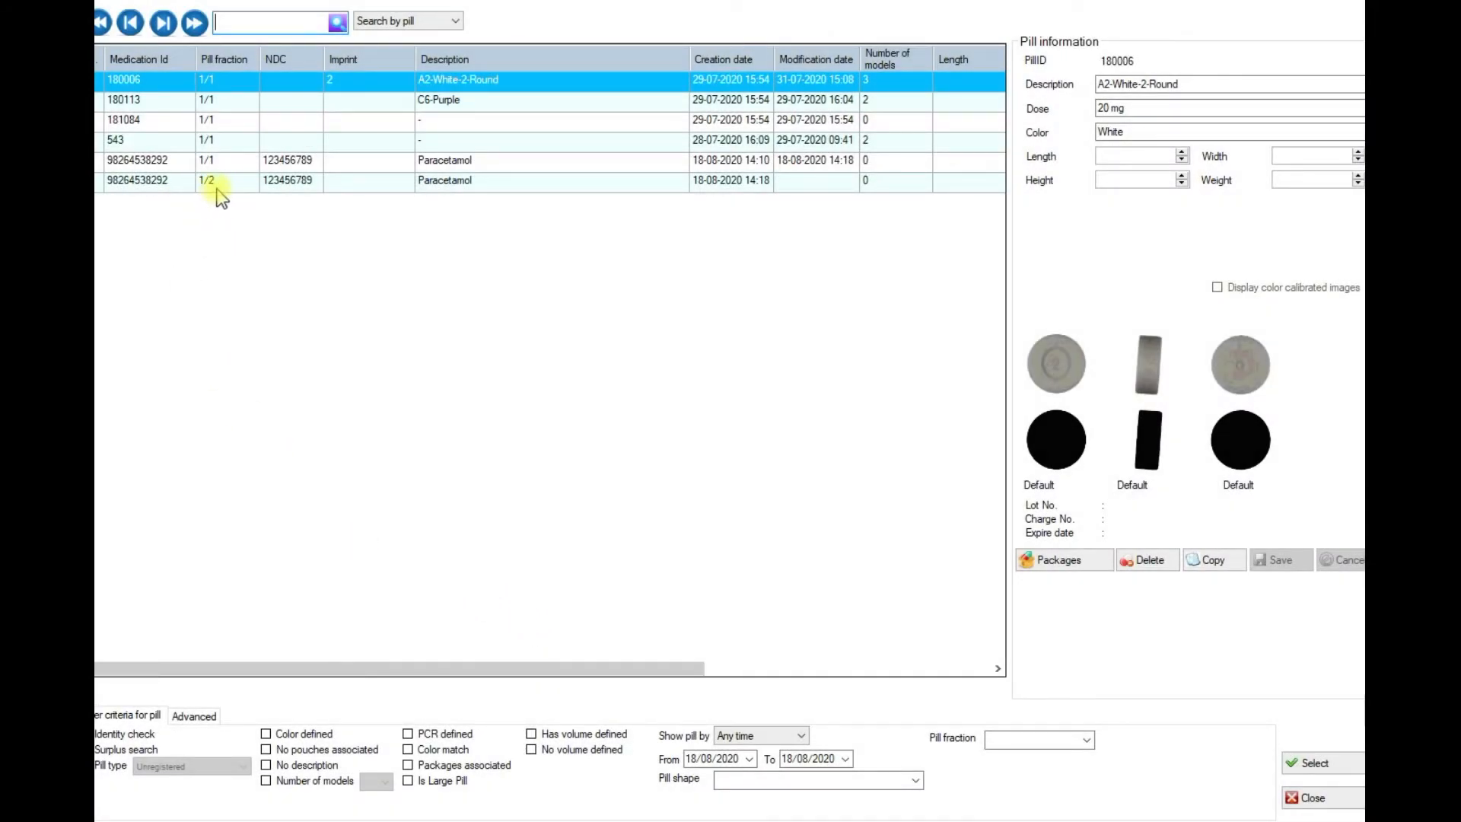
- Load the Paracetamol 1/2 entry (AH, 500 MG, White, Round) into the model form
{"action": "double_click", "coordinate": [268, 181]}
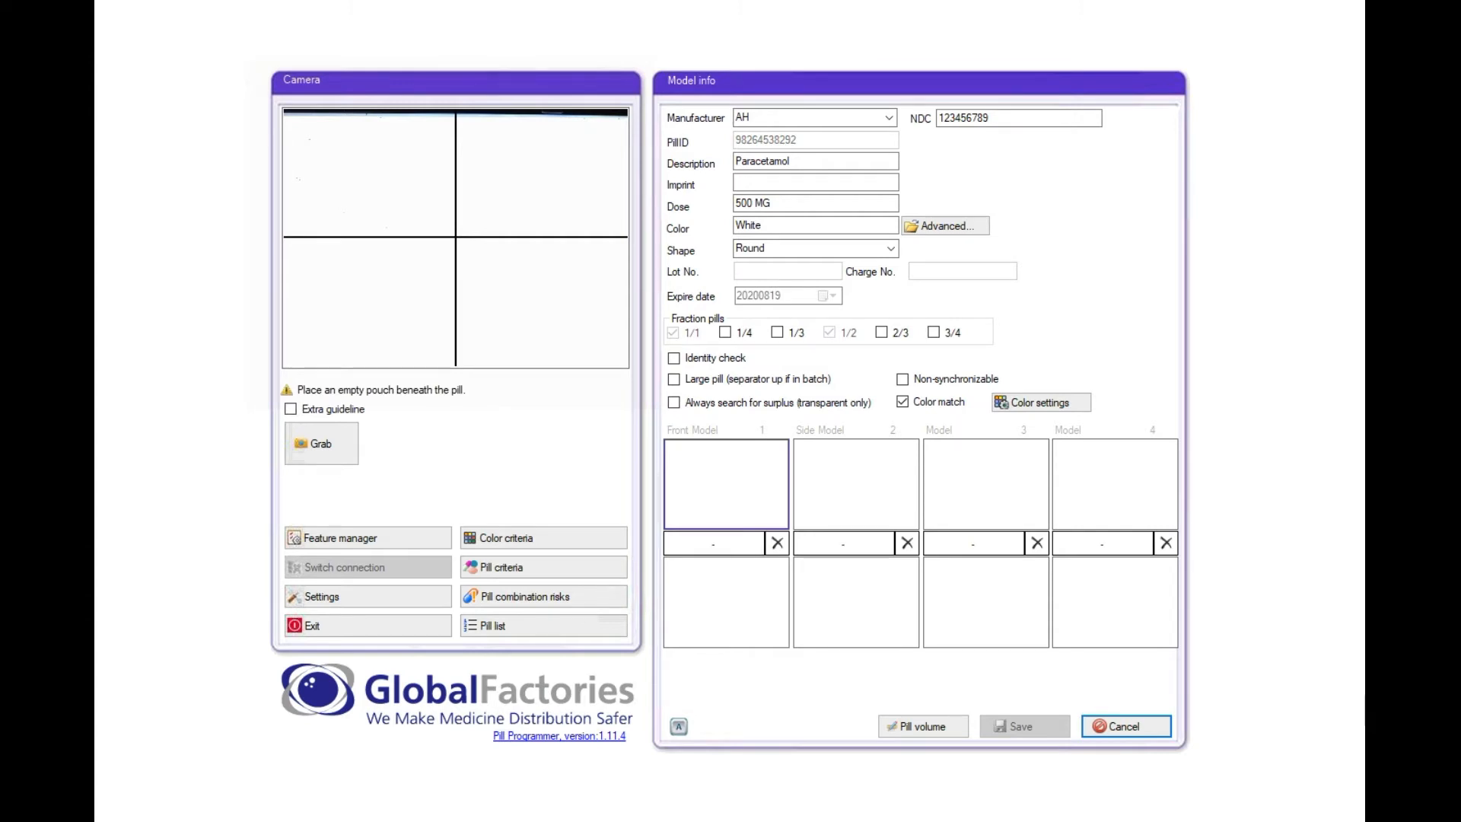
{"action": "left_click", "coordinate": [738, 362]}
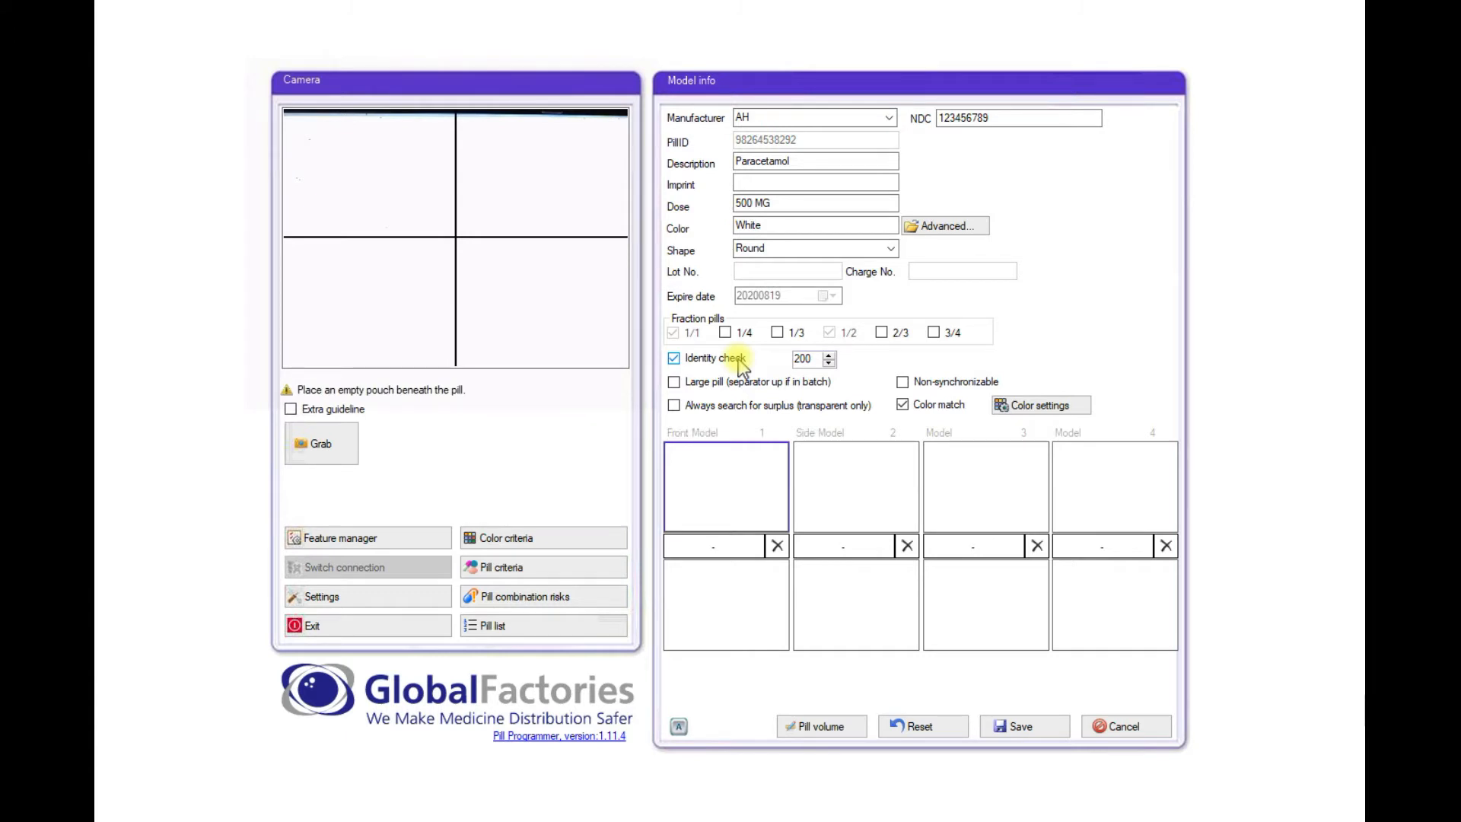
{"action": "left_click", "coordinate": [738, 359]}
{"action": "left_click", "coordinate": [735, 381]}
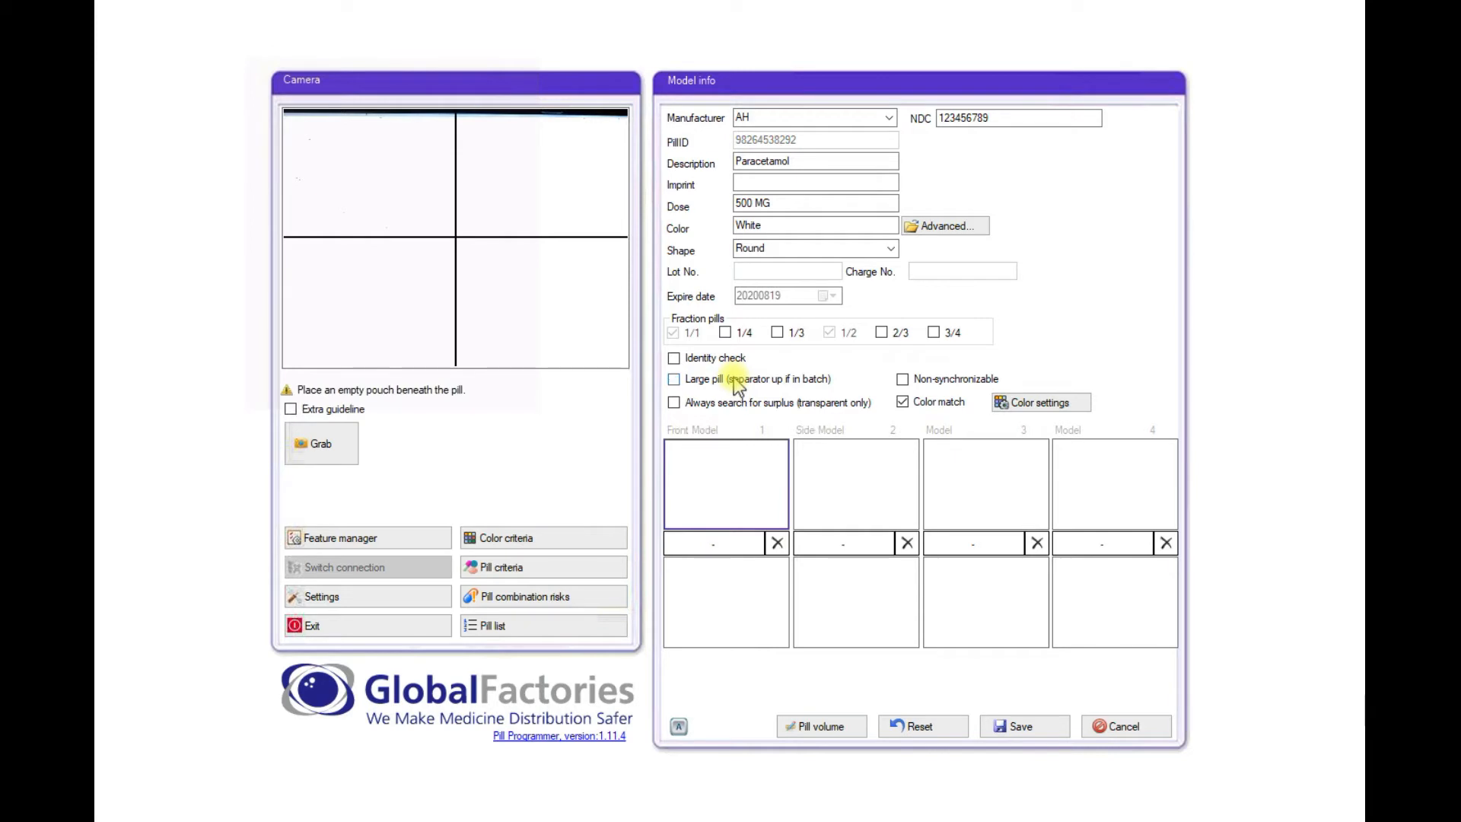
{"action": "left_click", "coordinate": [735, 404]}
{"action": "left_click", "coordinate": [734, 405]}
{"action": "left_click", "coordinate": [902, 379]}
- Turn off Non-synchronizable and grab an image of the Paracetamol pill under the camera
{"action": "left_click", "coordinate": [902, 379]}
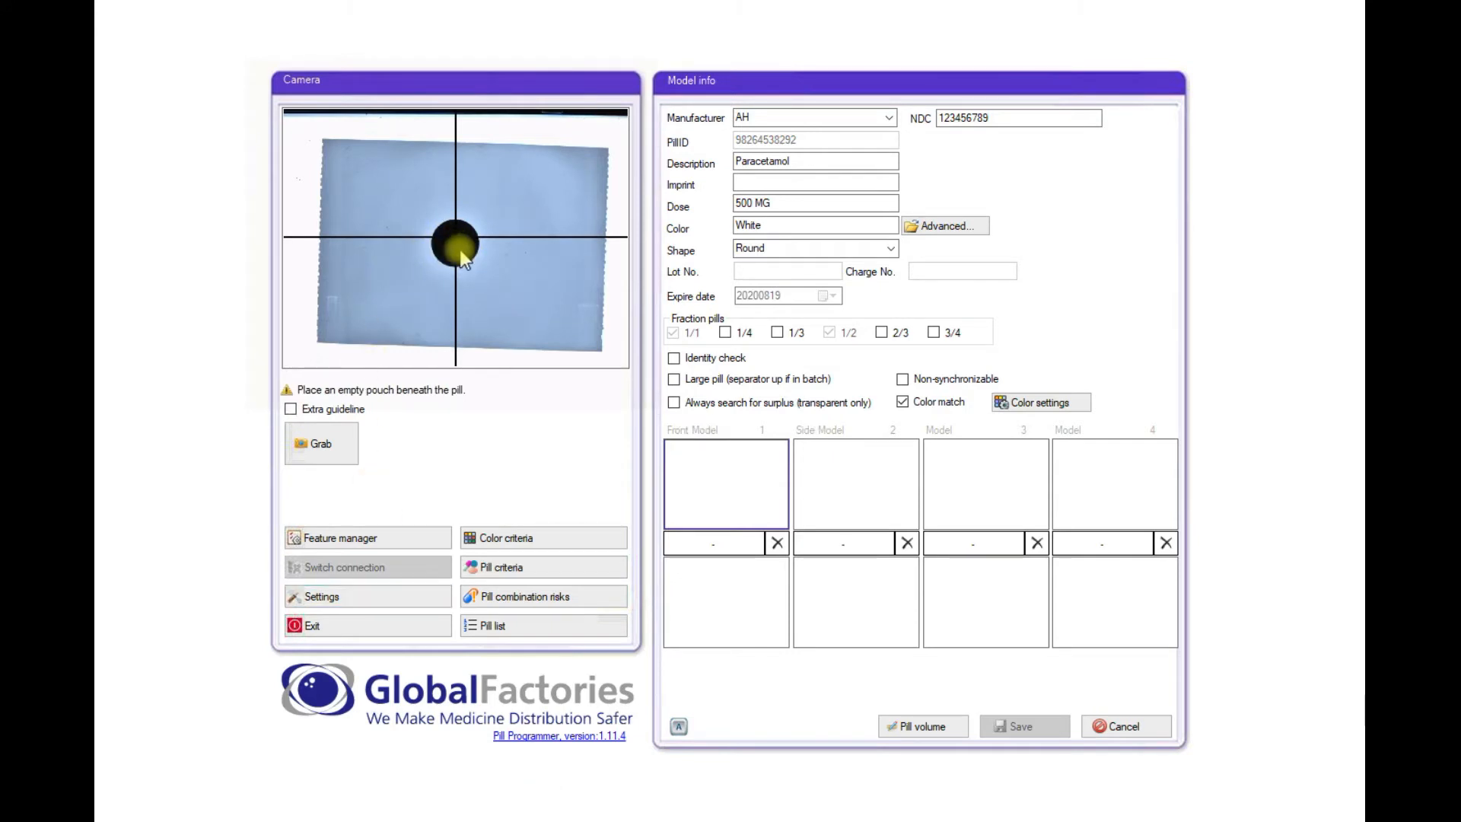
{"action": "left_click", "coordinate": [346, 448]}
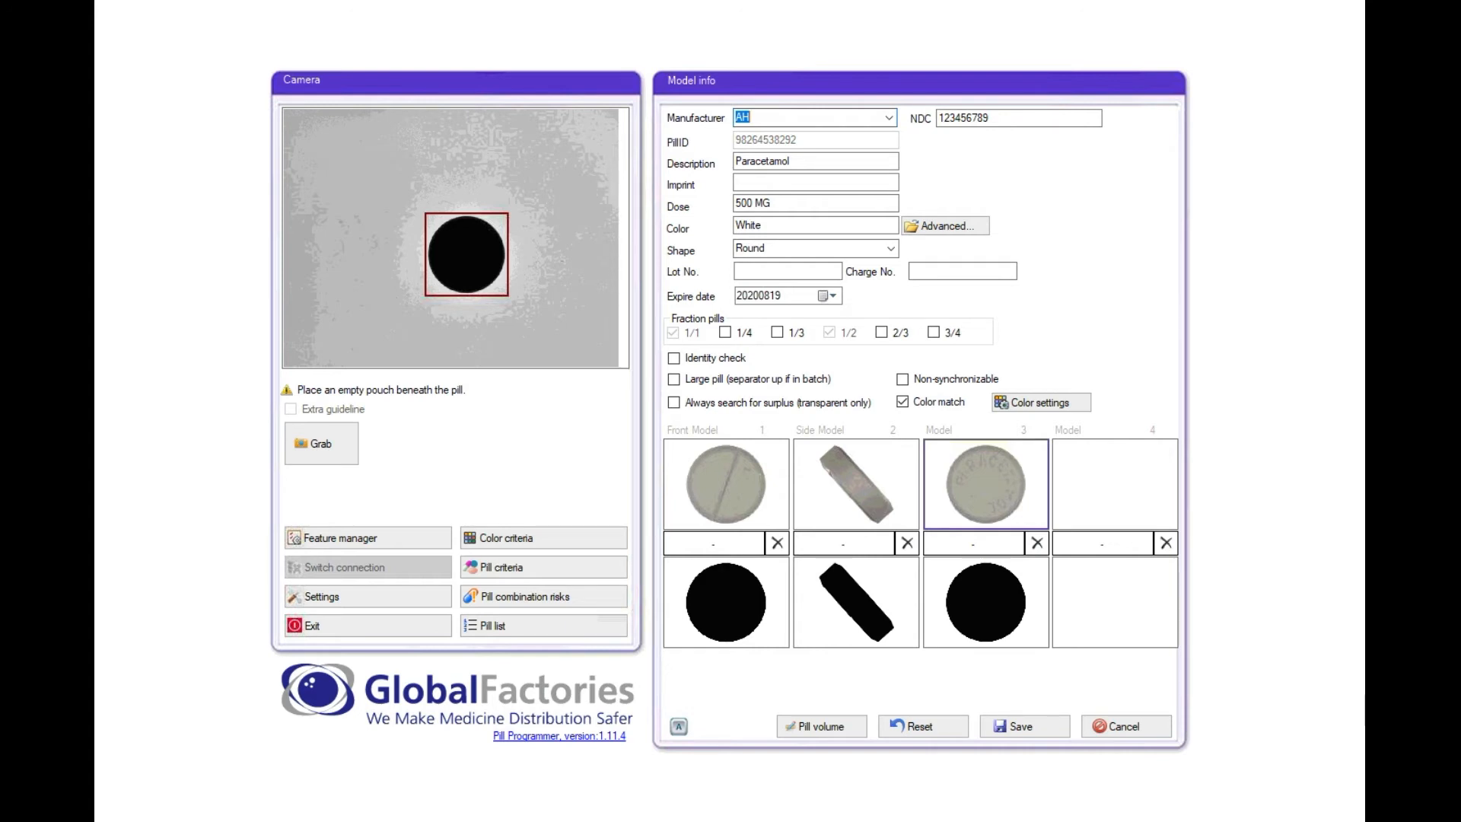
- Set the front, side and third models' type to Default and bring up Color settings
{"action": "left_click", "coordinate": [743, 548]}
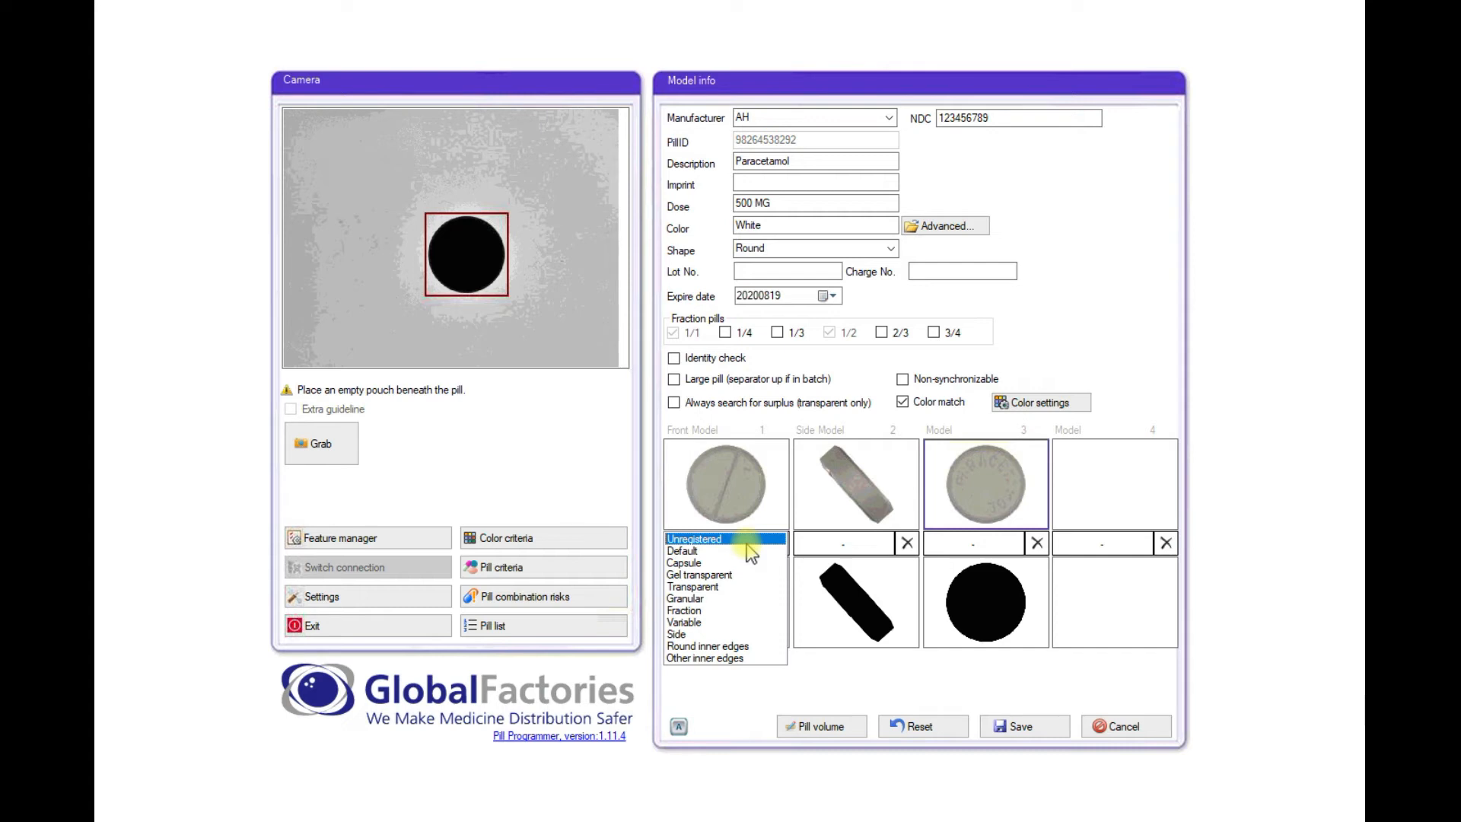
{"action": "left_click", "coordinate": [696, 551]}
{"action": "left_click", "coordinate": [822, 543]}
{"action": "left_click", "coordinate": [820, 550]}
{"action": "left_click", "coordinate": [956, 544]}
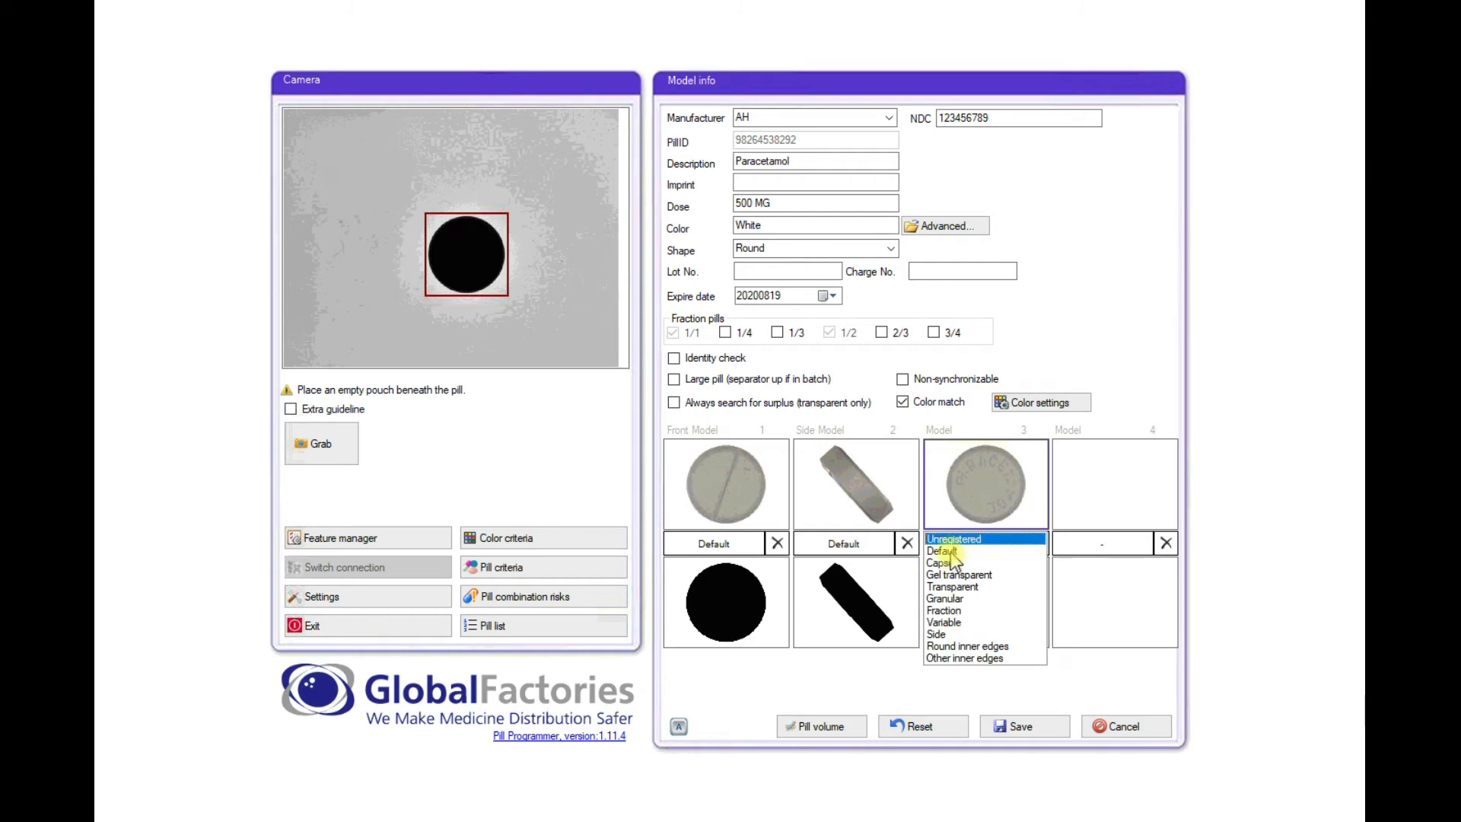
{"action": "left_click", "coordinate": [950, 551]}
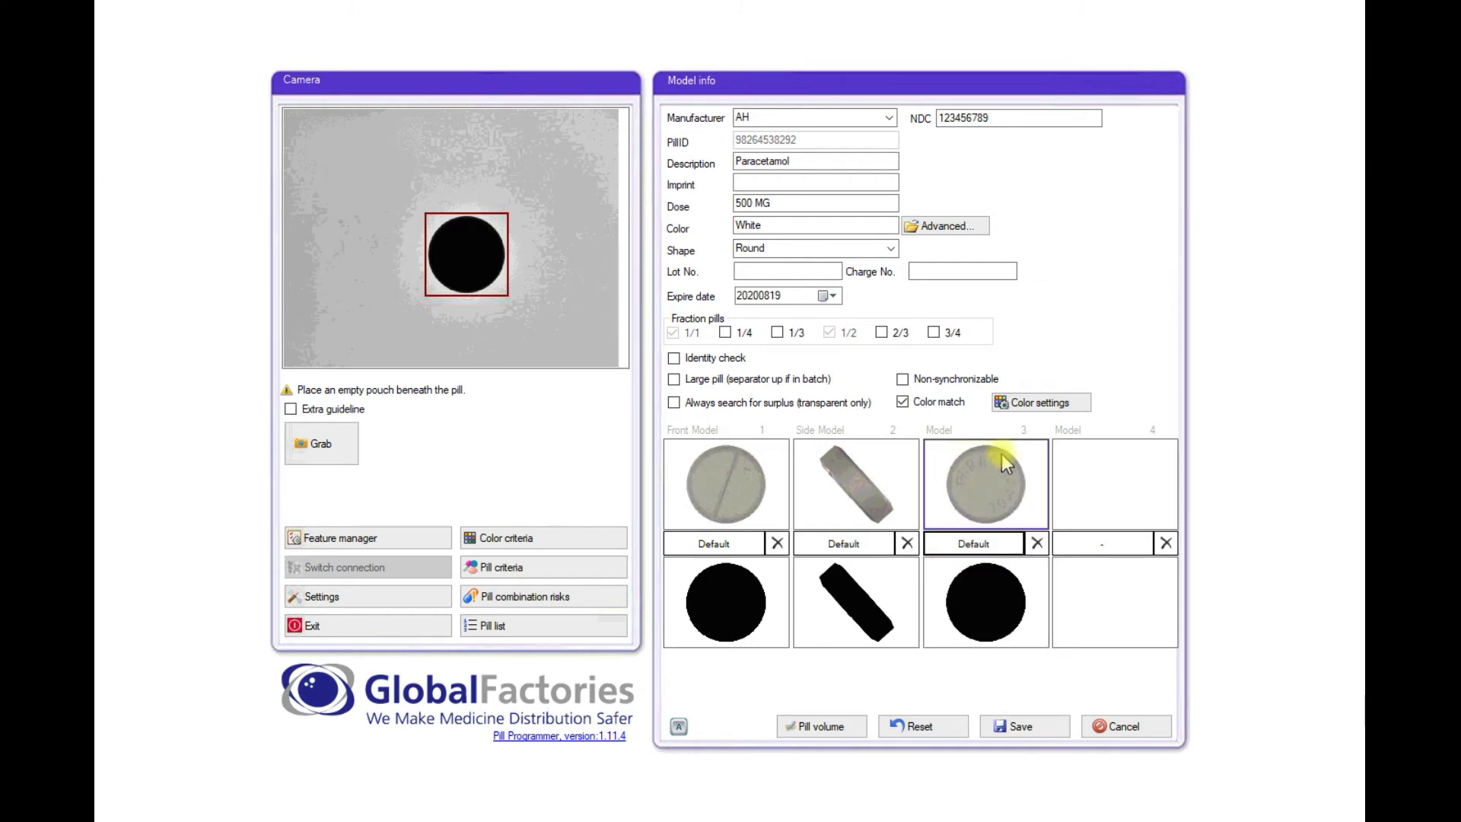
{"action": "left_click", "coordinate": [1035, 406]}
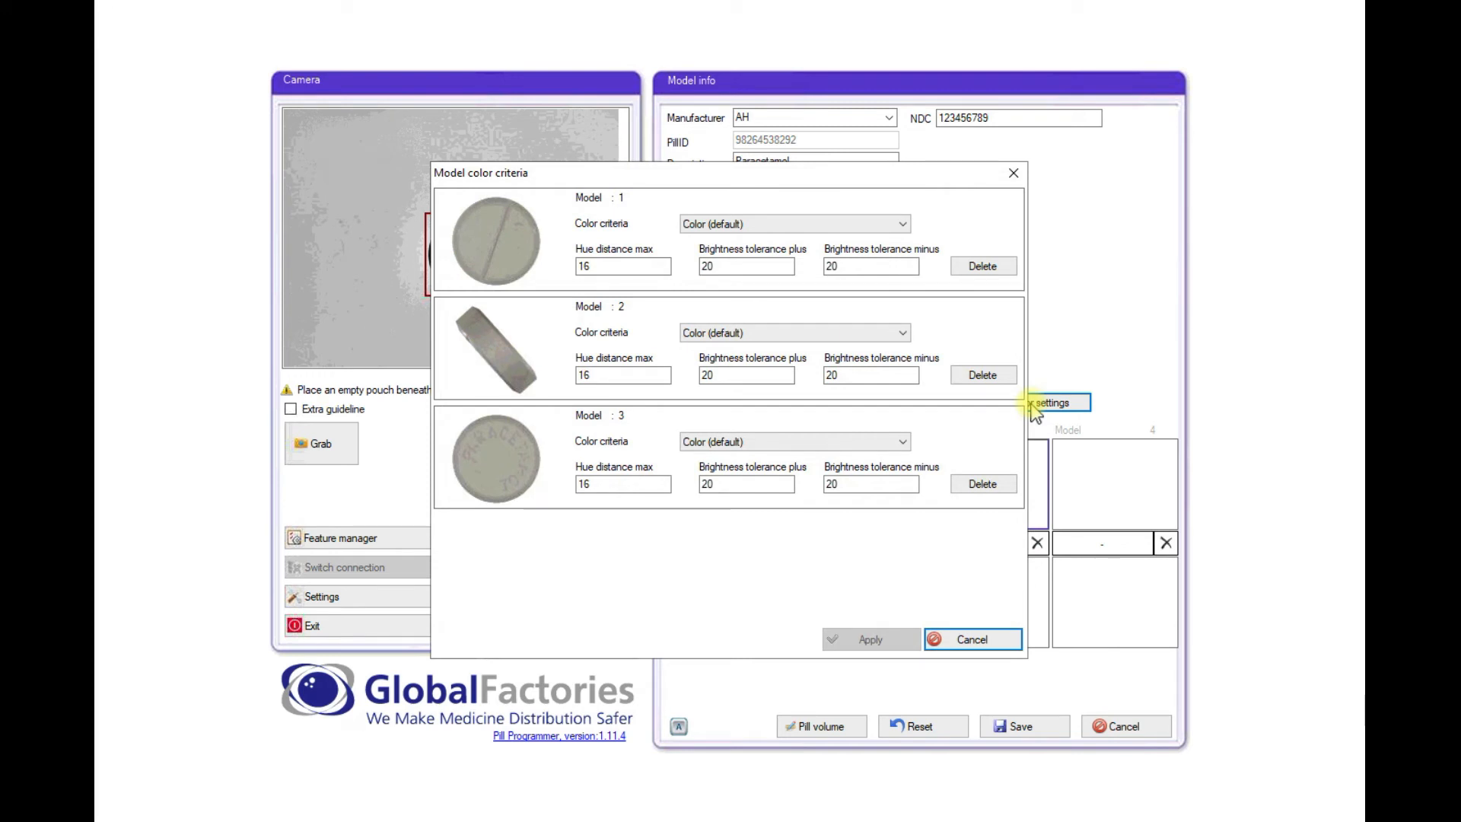
- Keep White (default) colour criteria for models 1, 2 and 3, then close the dialog
{"action": "left_click", "coordinate": [883, 224]}
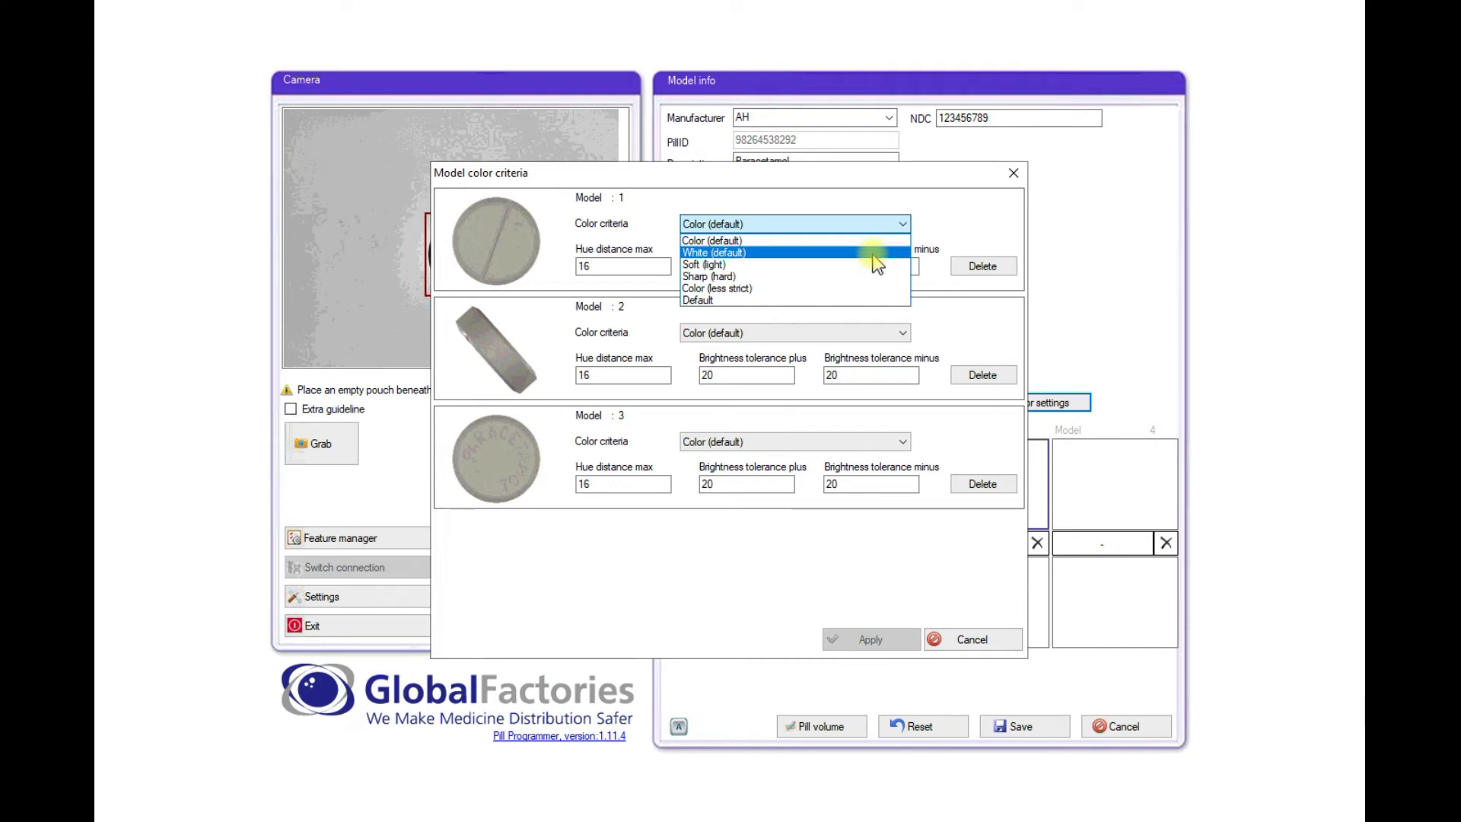
{"action": "left_click", "coordinate": [875, 252]}
{"action": "left_click", "coordinate": [875, 333]}
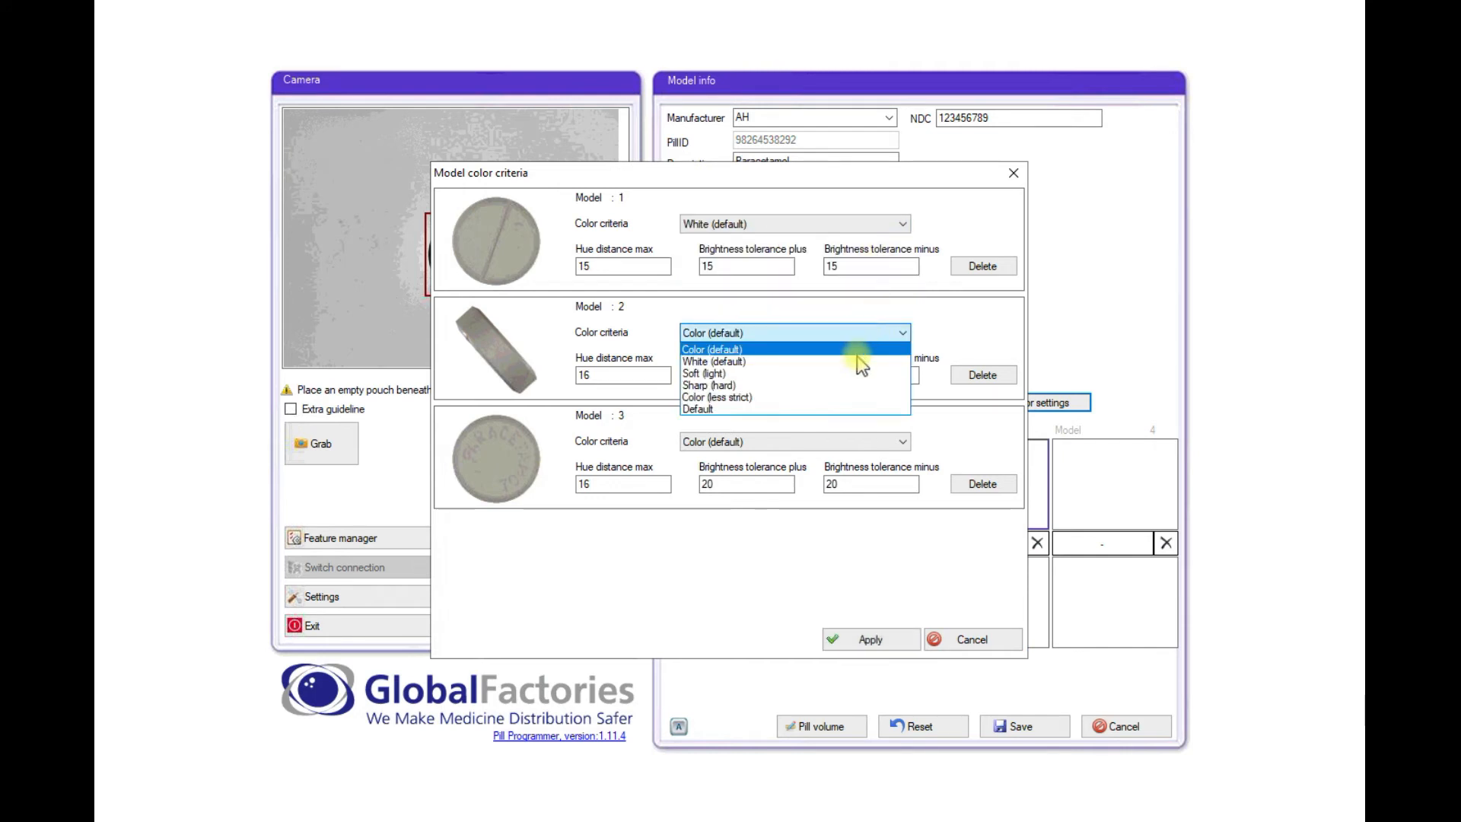
{"action": "left_click", "coordinate": [857, 359]}
{"action": "left_click", "coordinate": [855, 442]}
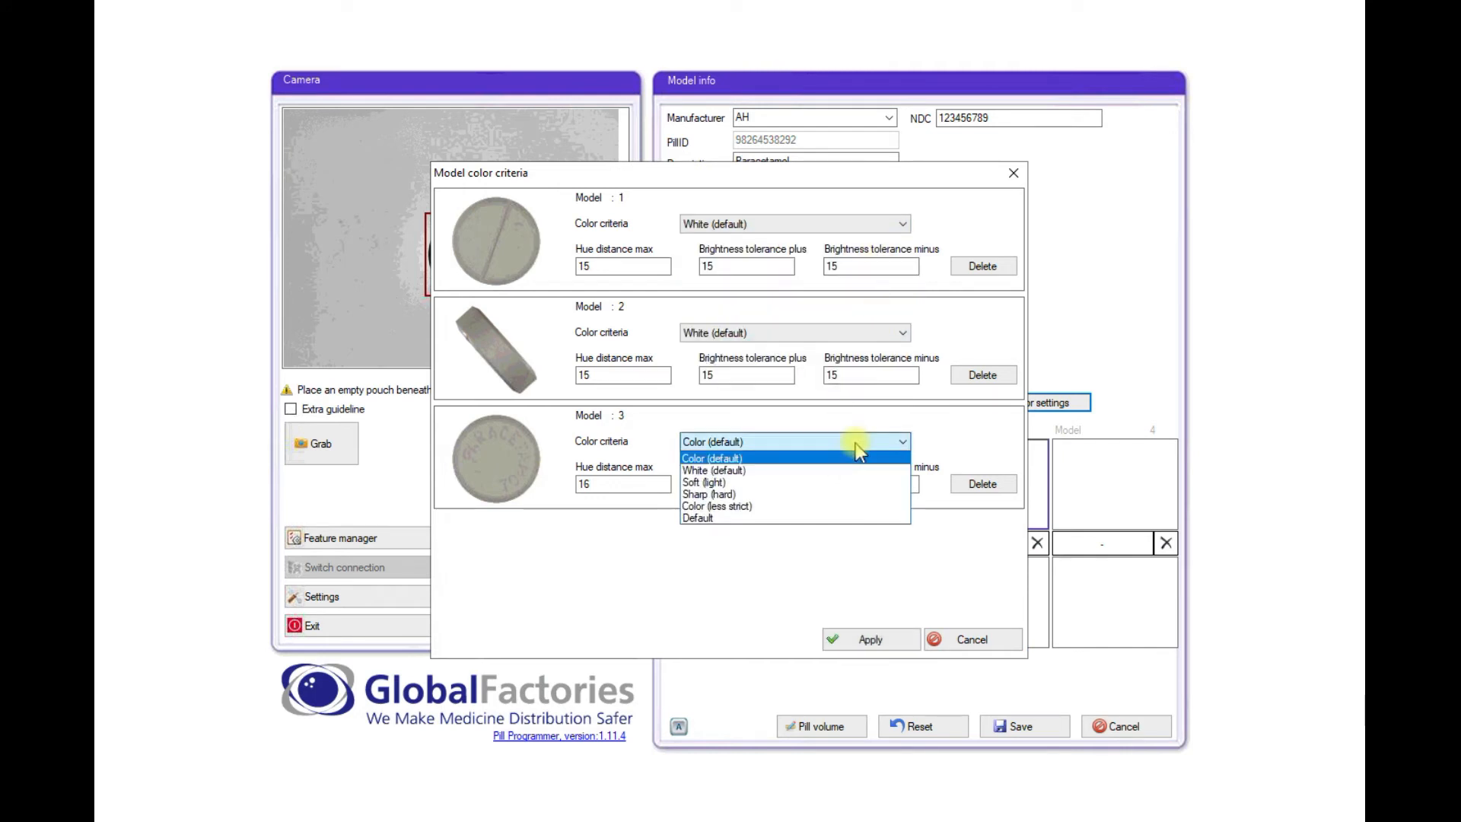
{"action": "left_click", "coordinate": [856, 477]}
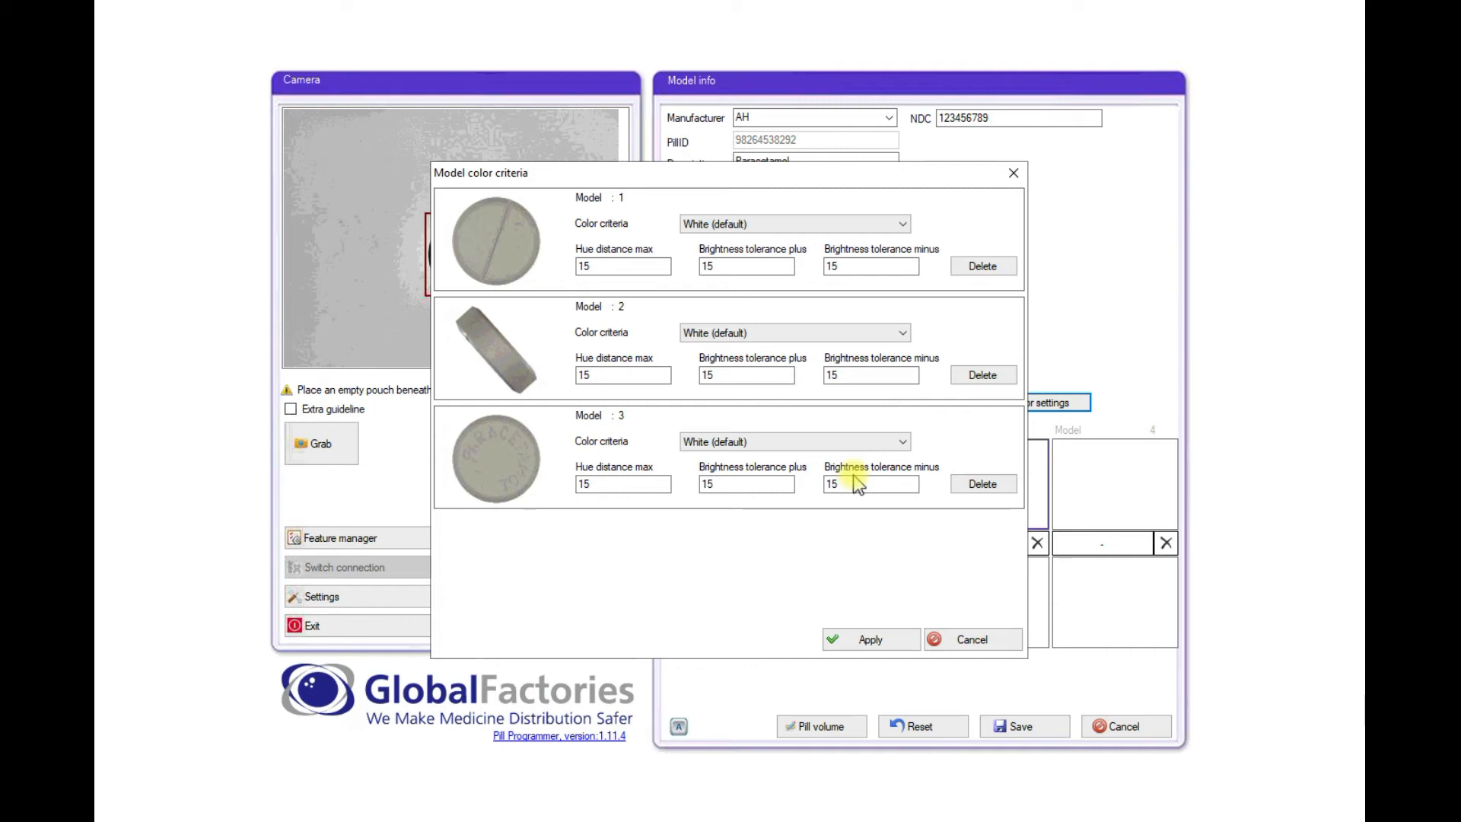
{"action": "left_click", "coordinate": [837, 441]}
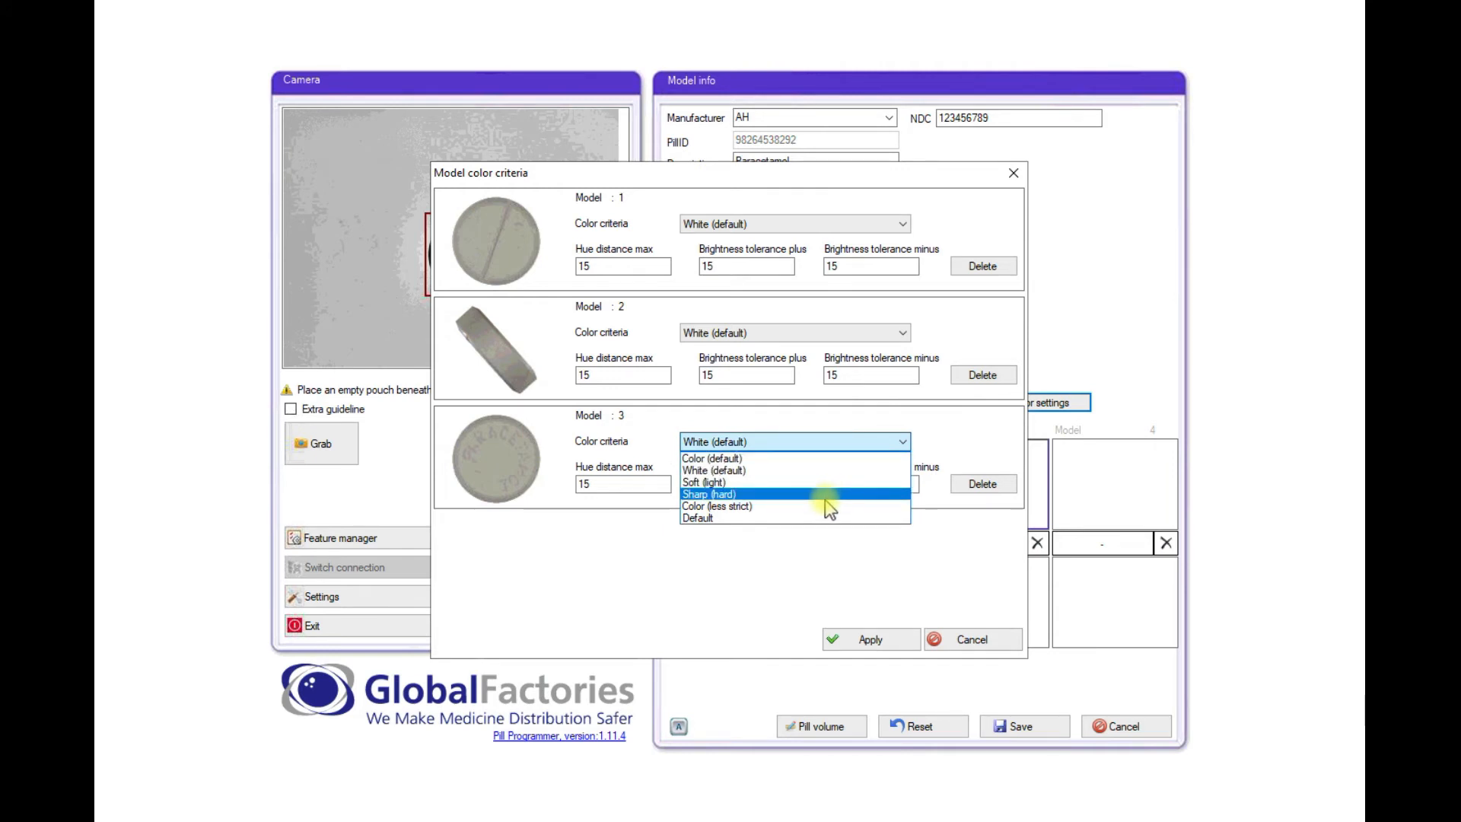
{"action": "left_click", "coordinate": [813, 468]}
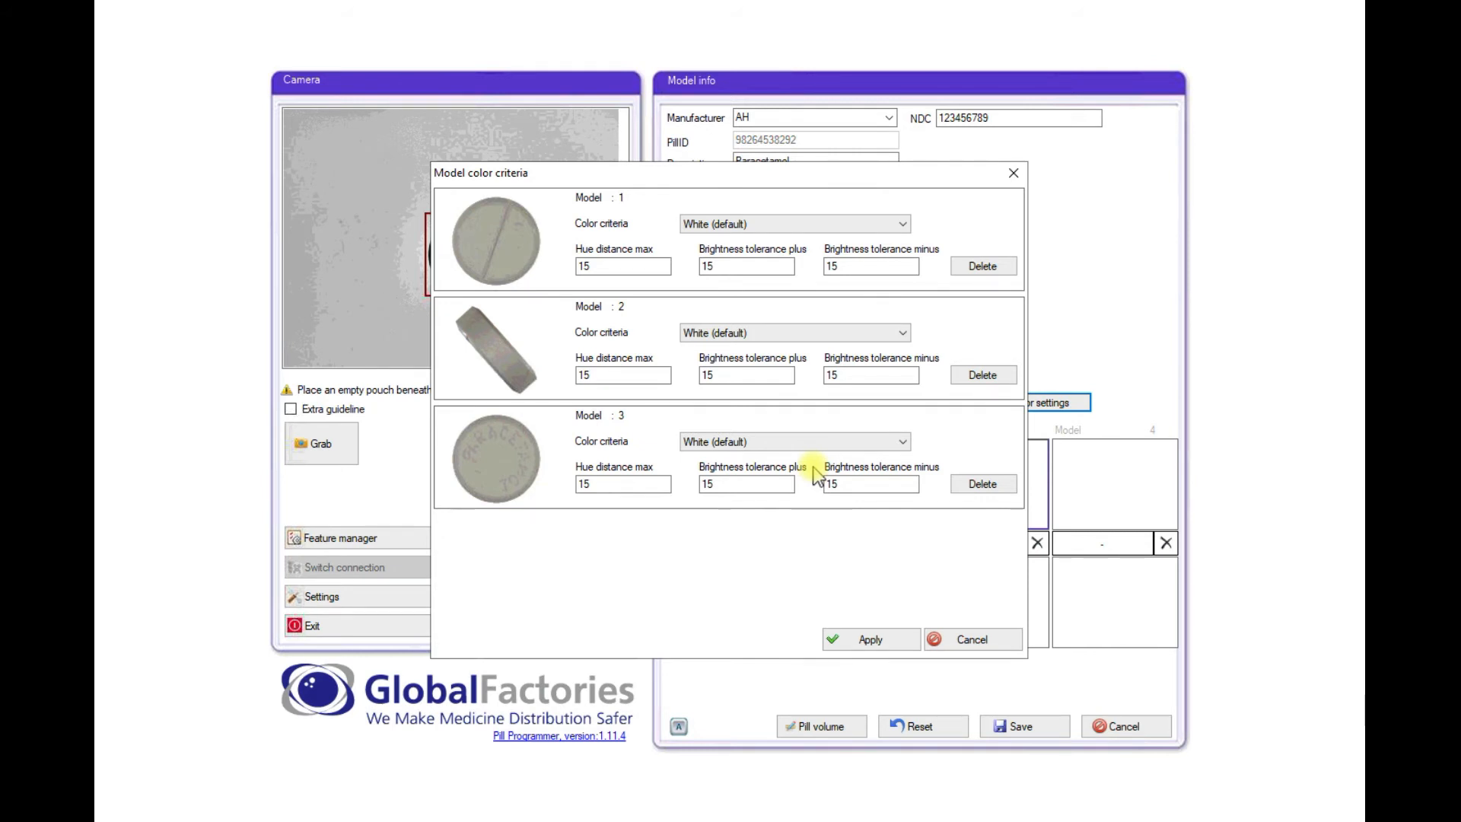
{"action": "left_click", "coordinate": [867, 638]}
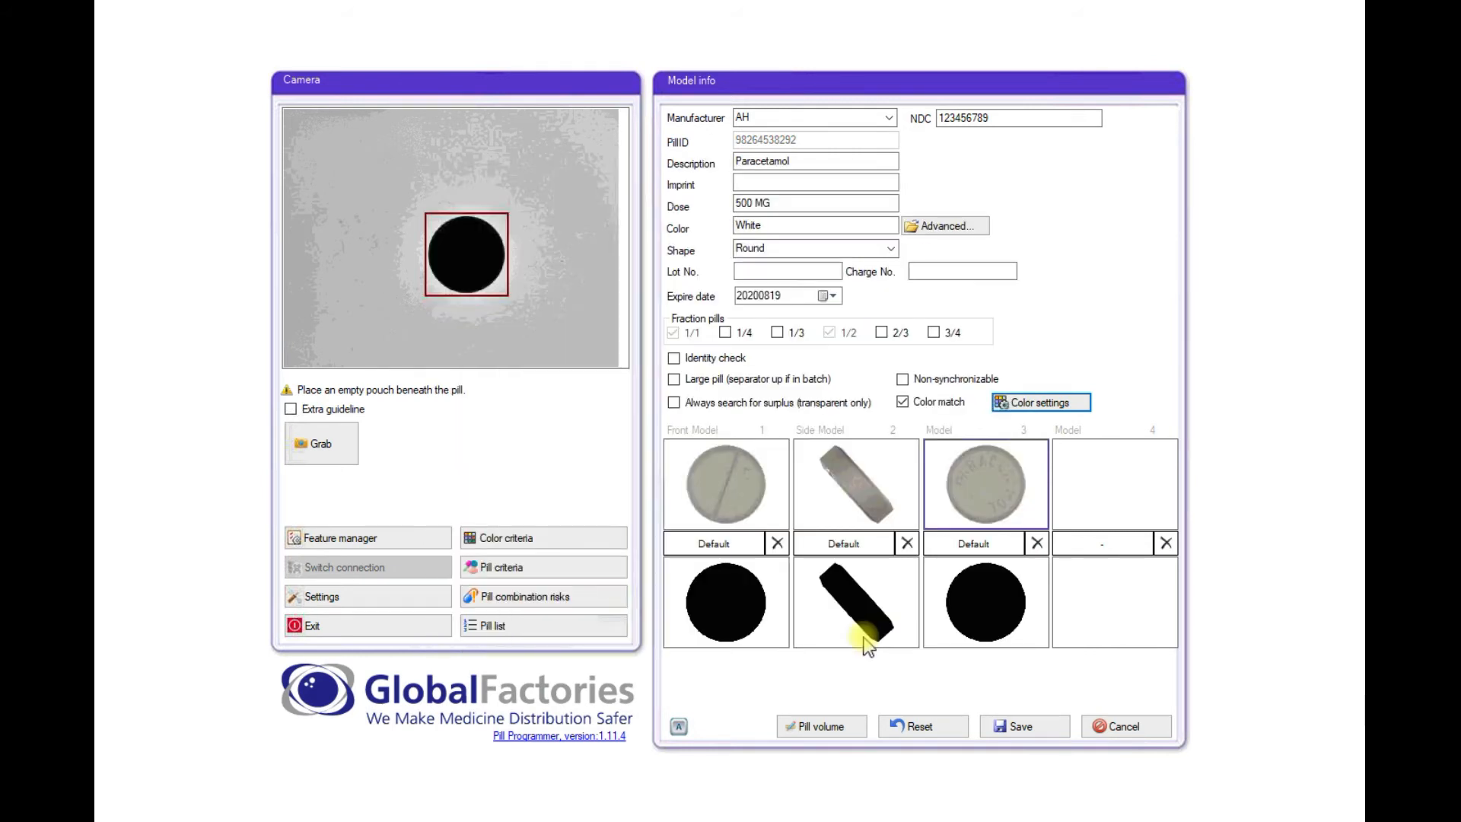
- Save the Paracetamol model and accept teaching in the missing fractions
{"action": "left_click", "coordinate": [1022, 727]}
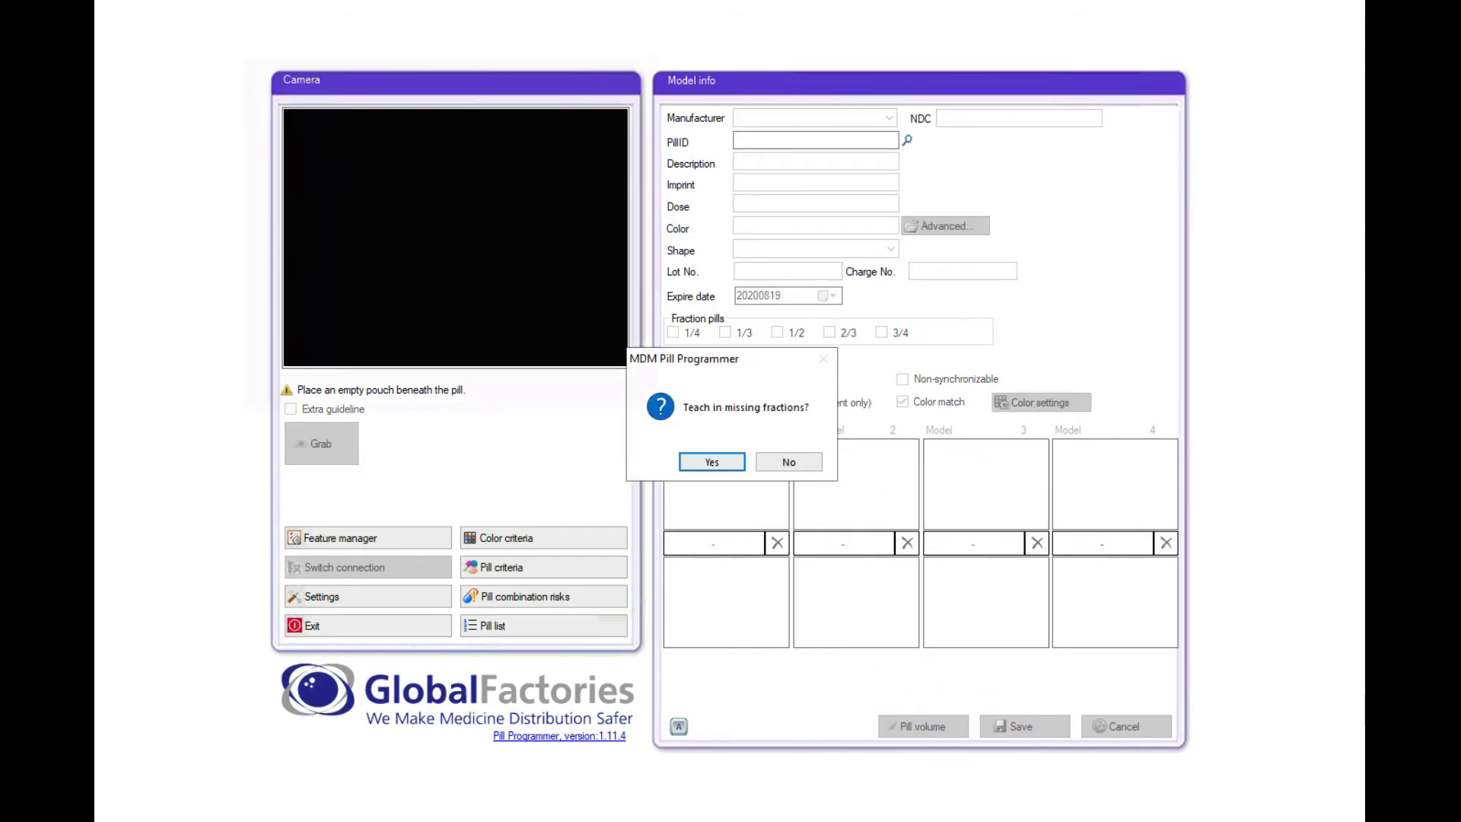
{"action": "left_click", "coordinate": [733, 469]}
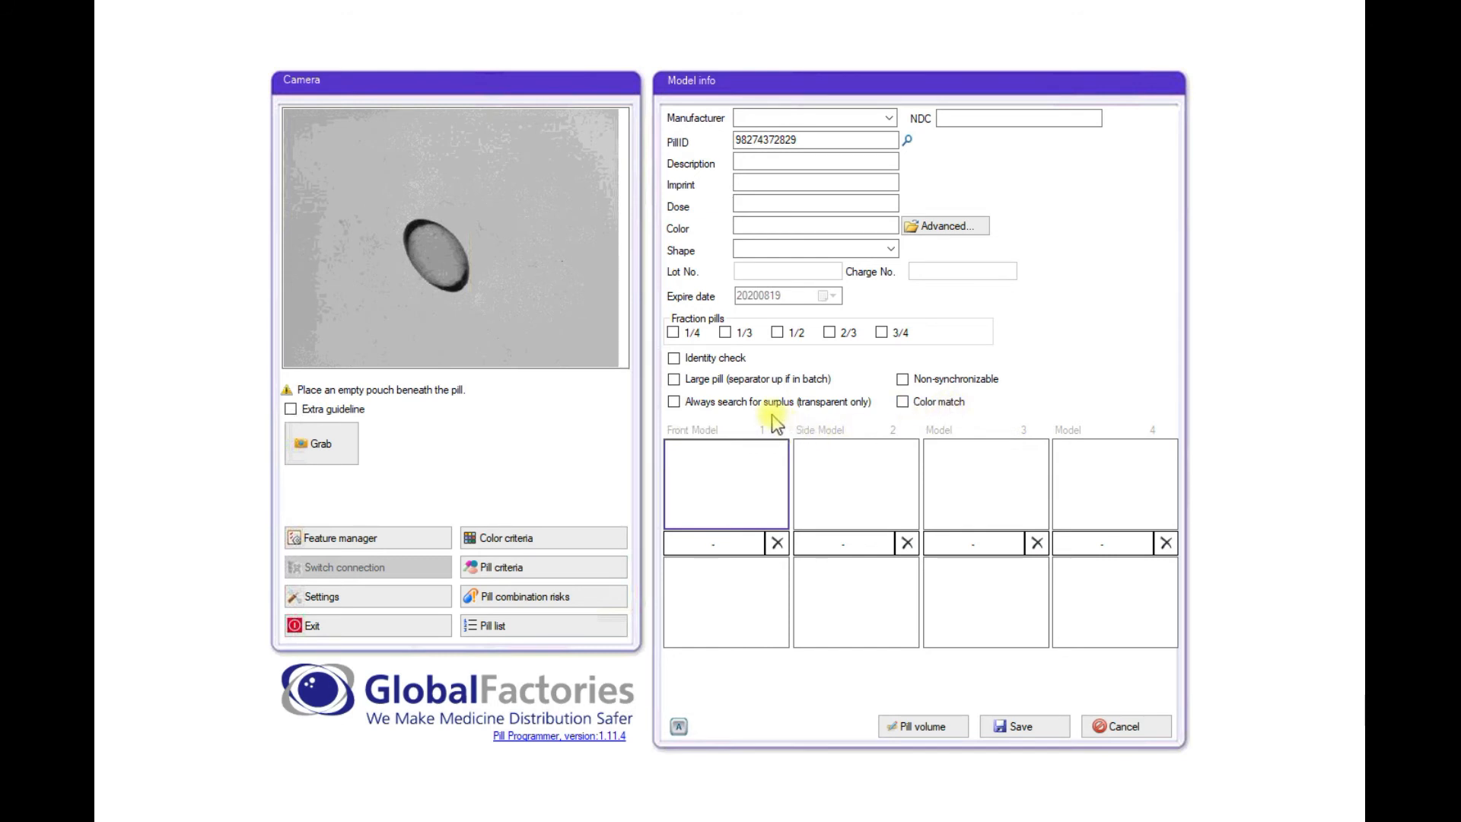
- Grab the new oval pill and make its front model type Transparent
{"action": "left_click", "coordinate": [325, 451]}
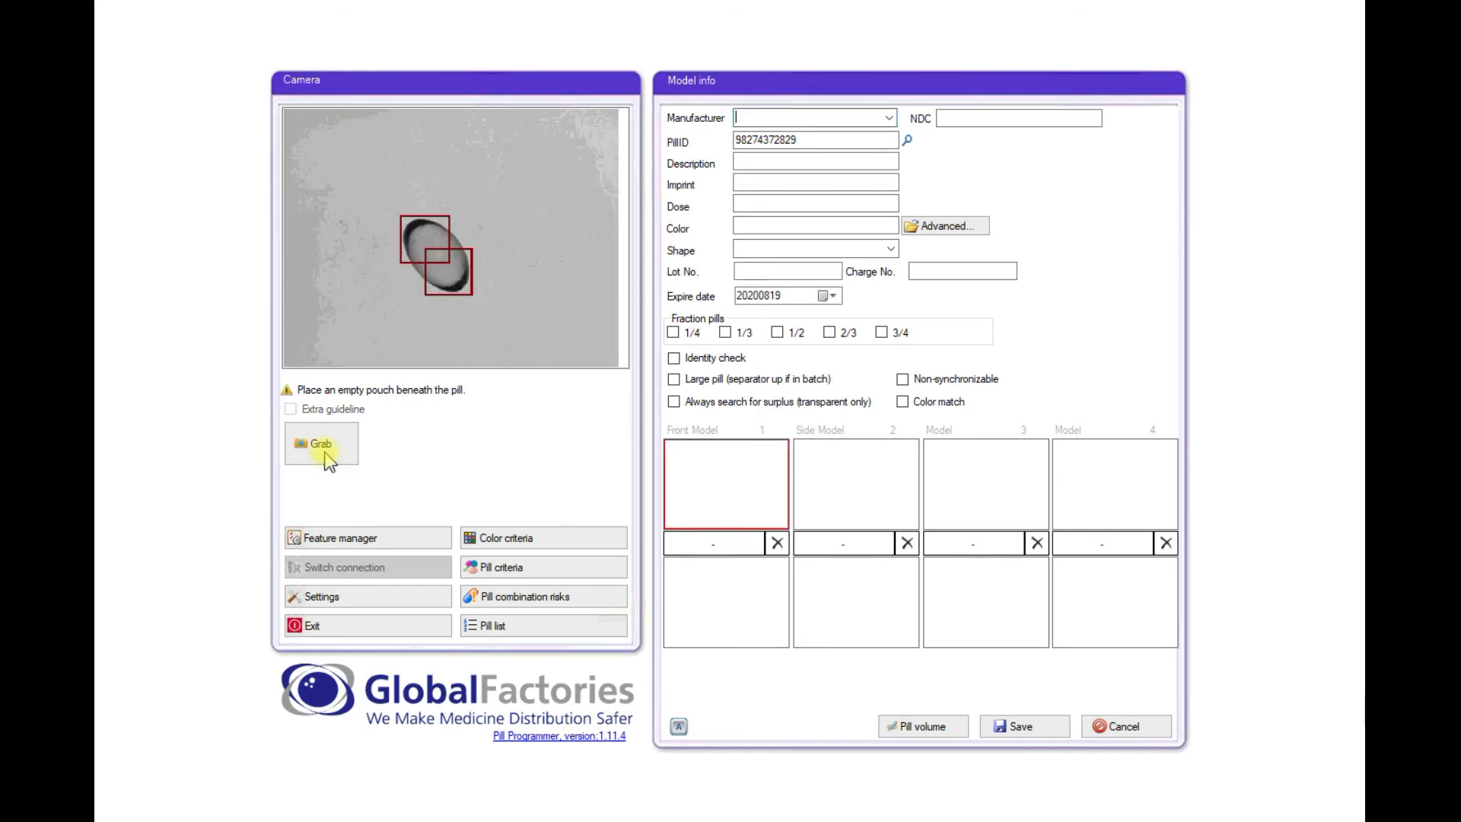
{"action": "left_click", "coordinate": [712, 544]}
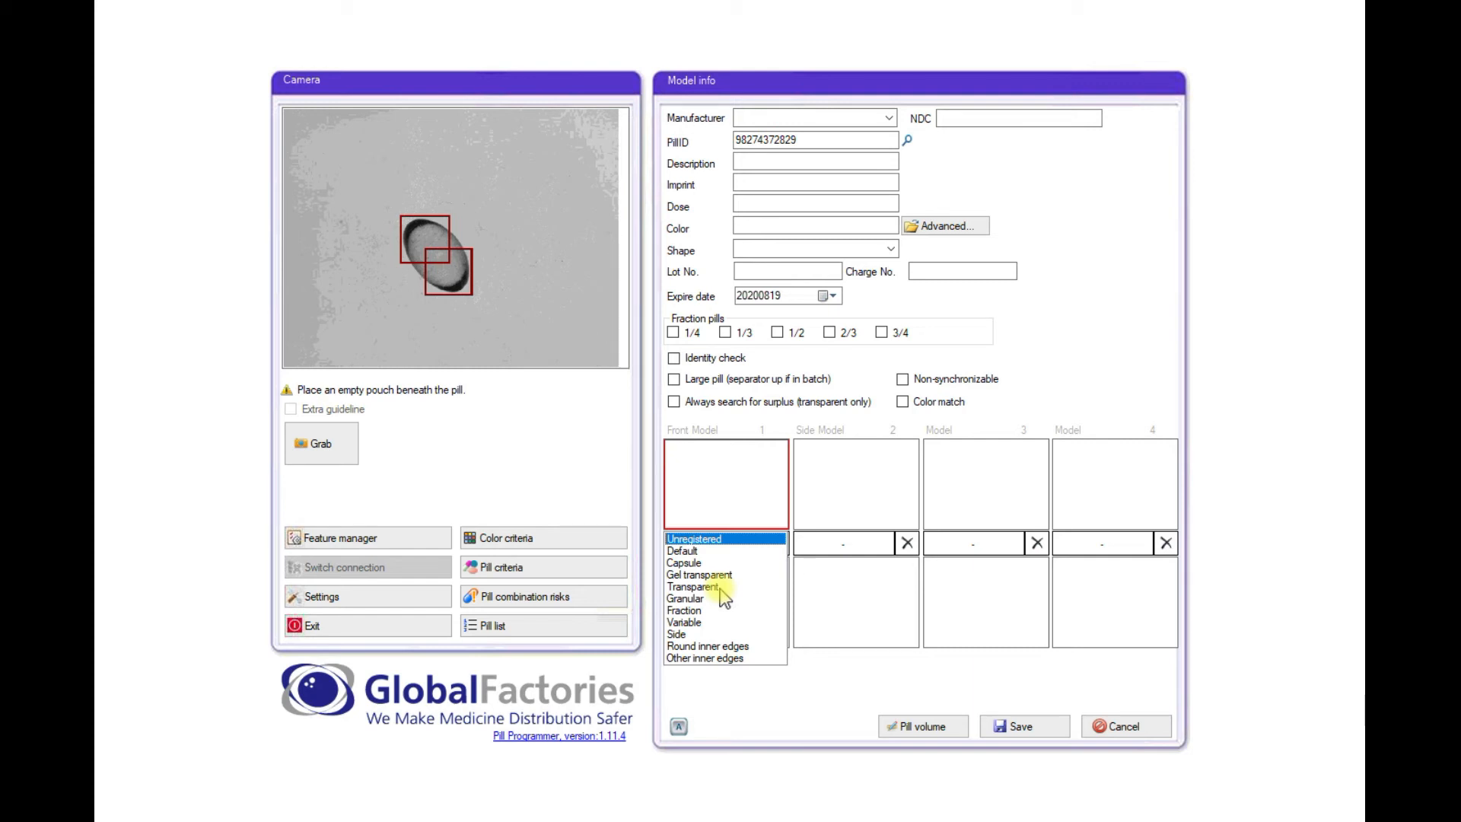
{"action": "left_click", "coordinate": [694, 587]}
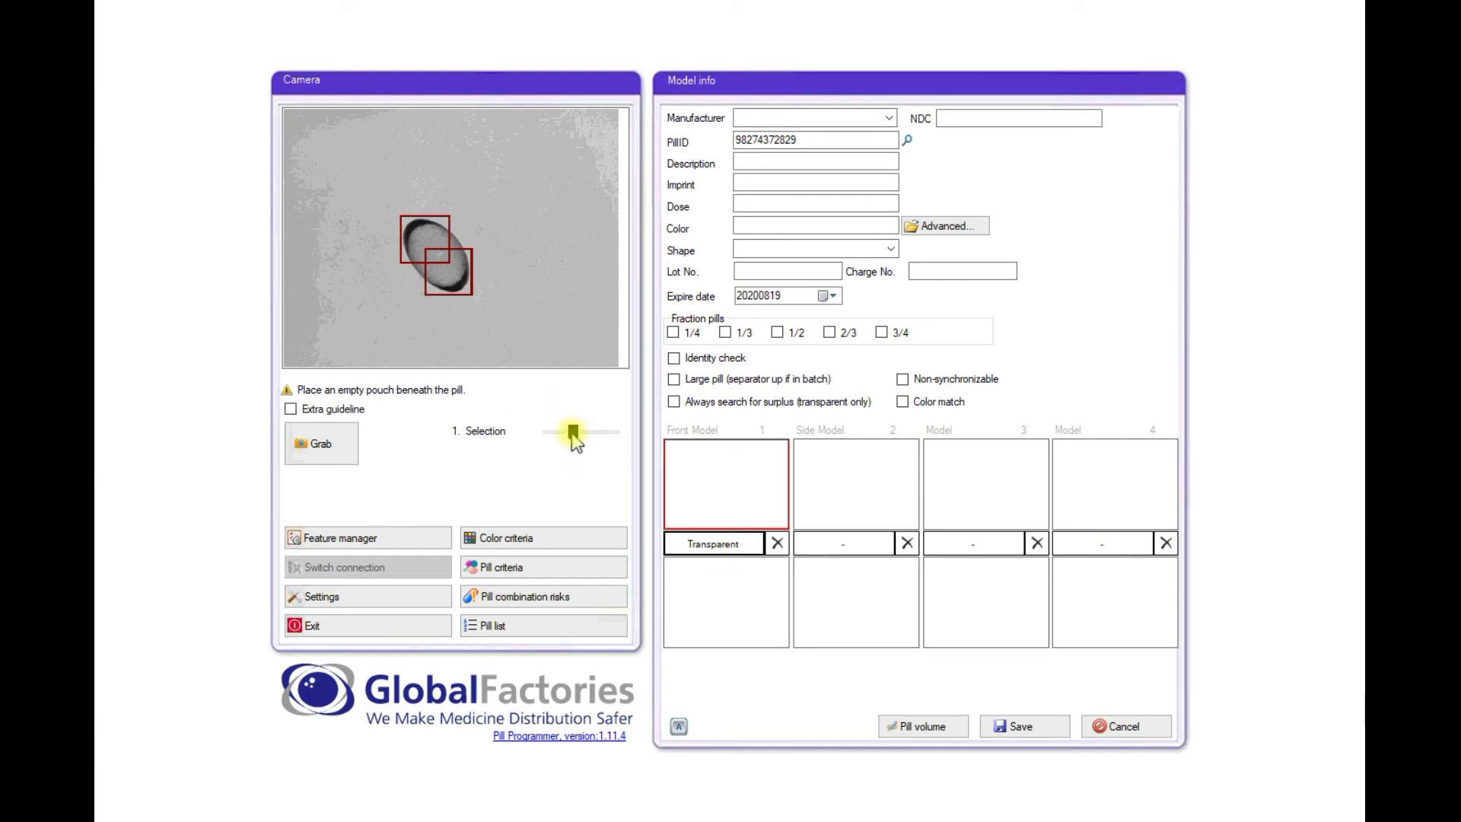
- Drag the Selection slider right so the transparent pill detection merges into one box
{"action": "left_click_drag", "start_coordinate": [575, 440], "coordinate": [587, 442]}
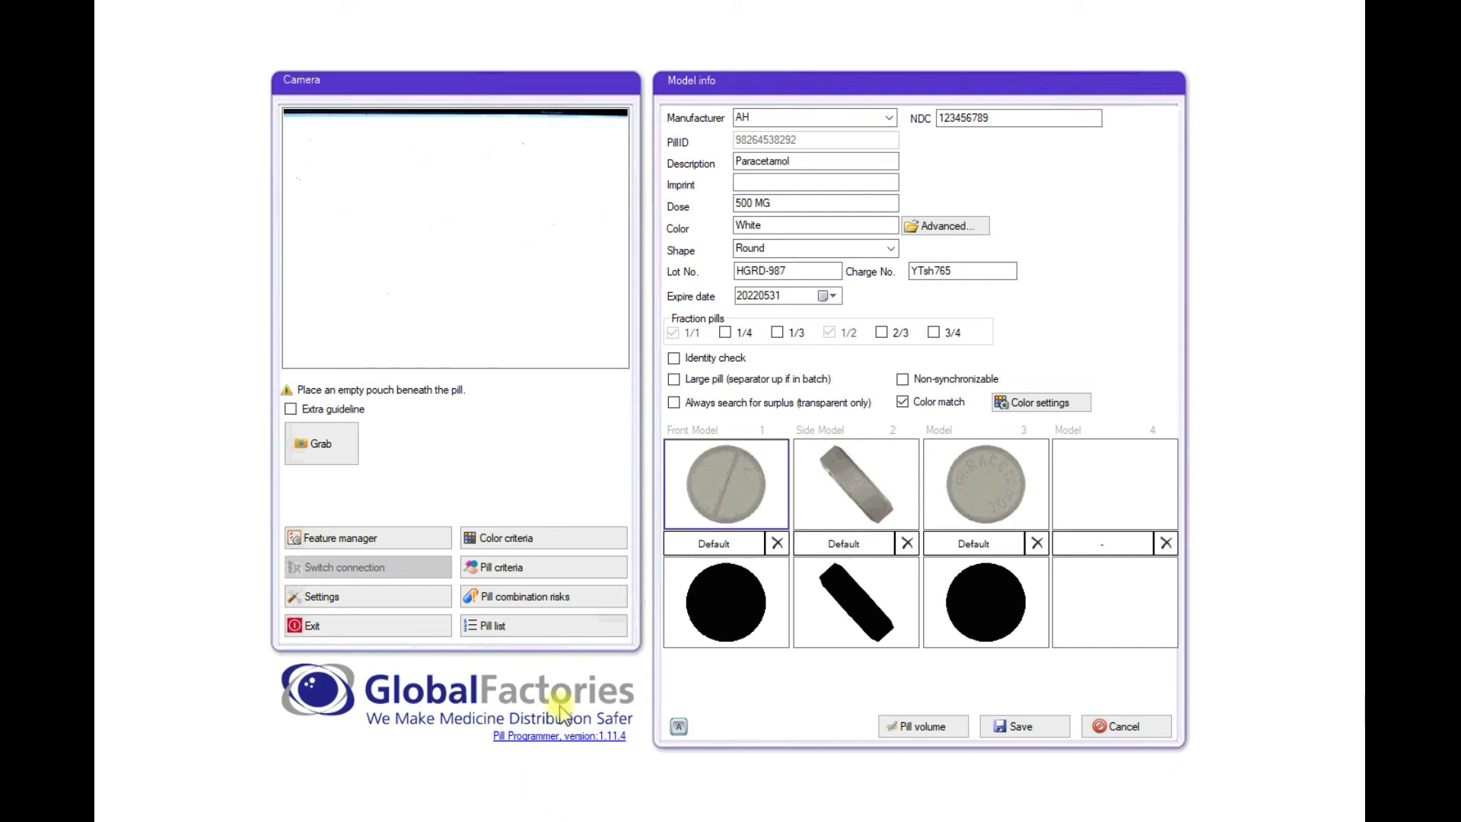
- Reconfirm Default as the Paracetamol front model's type
{"action": "left_click", "coordinate": [710, 549]}
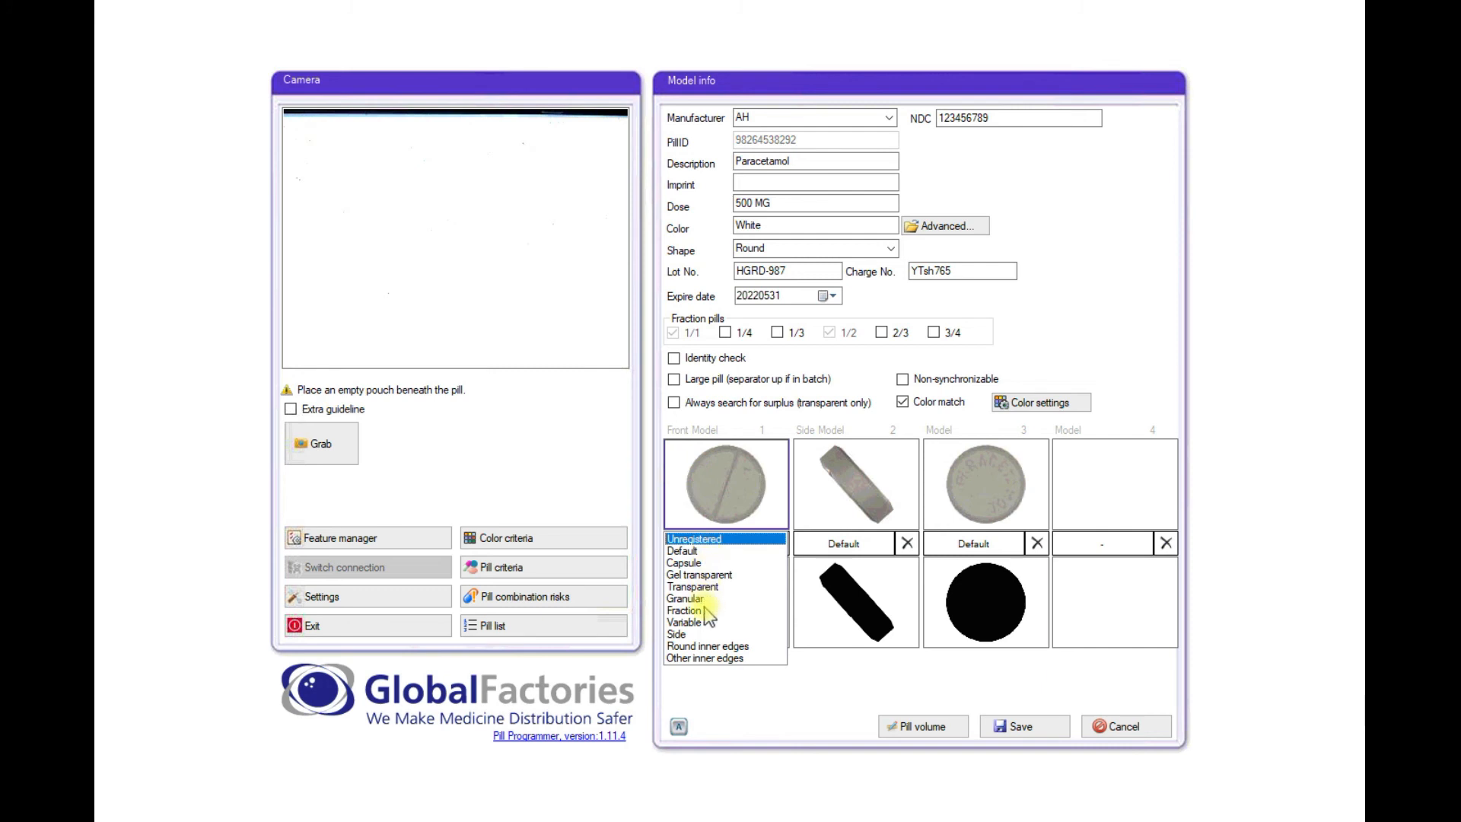
{"action": "left_click", "coordinate": [698, 553]}
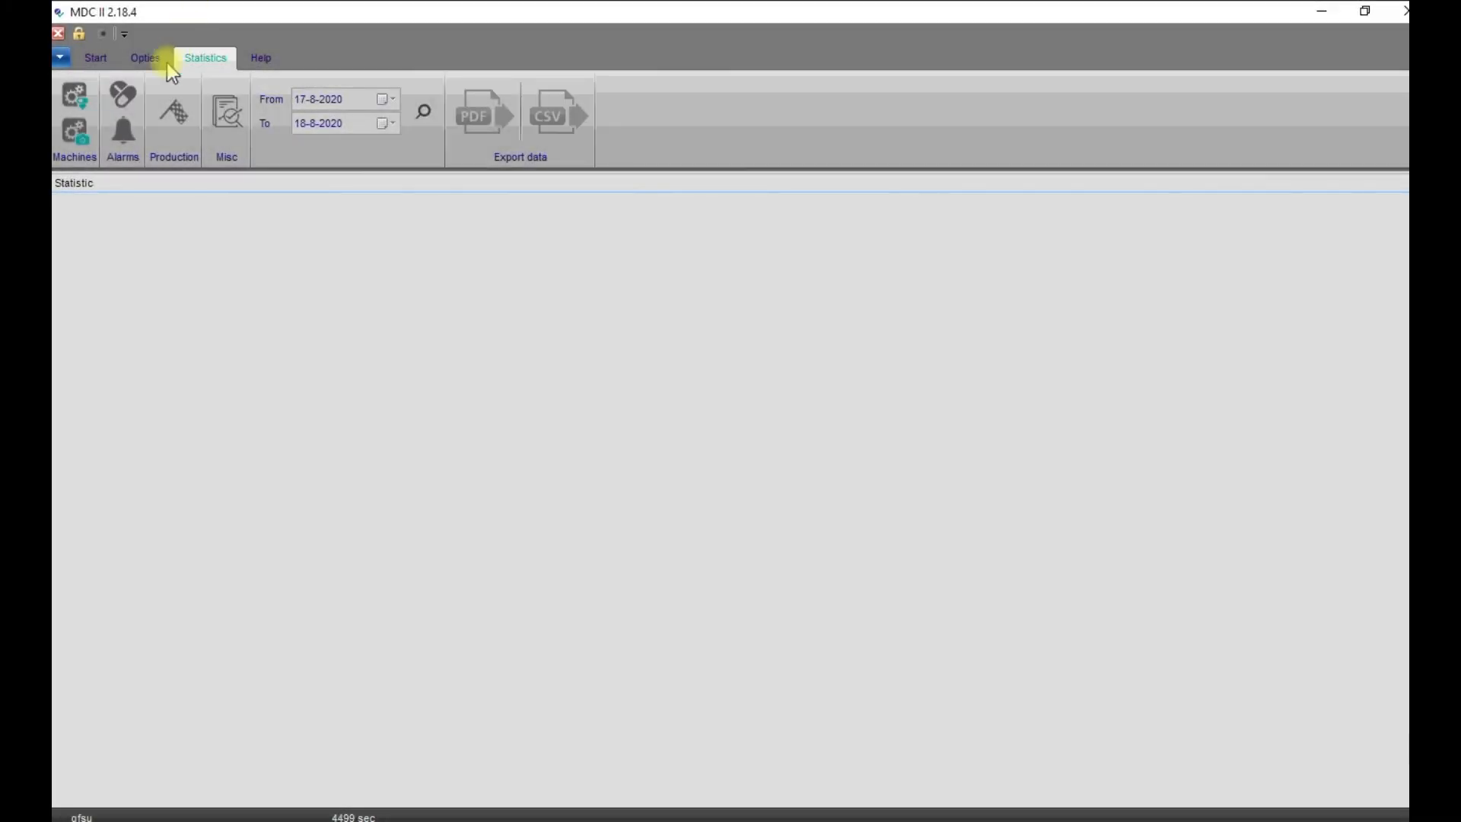
- Open Alarm statistics, set Category to False alarm, and Select All ten false-alarm types
{"action": "left_click", "coordinate": [134, 130]}
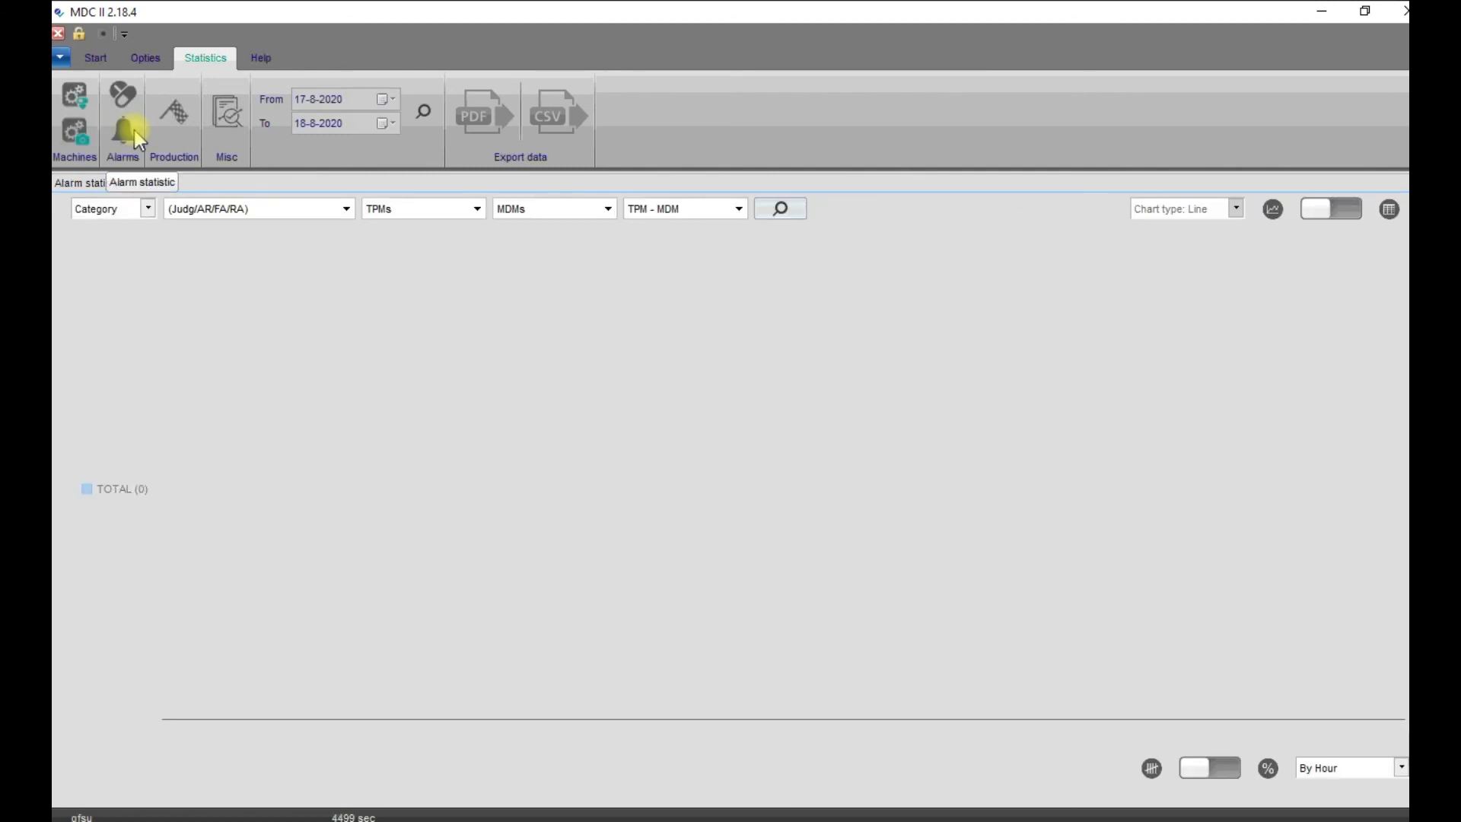
{"action": "left_click", "coordinate": [146, 209]}
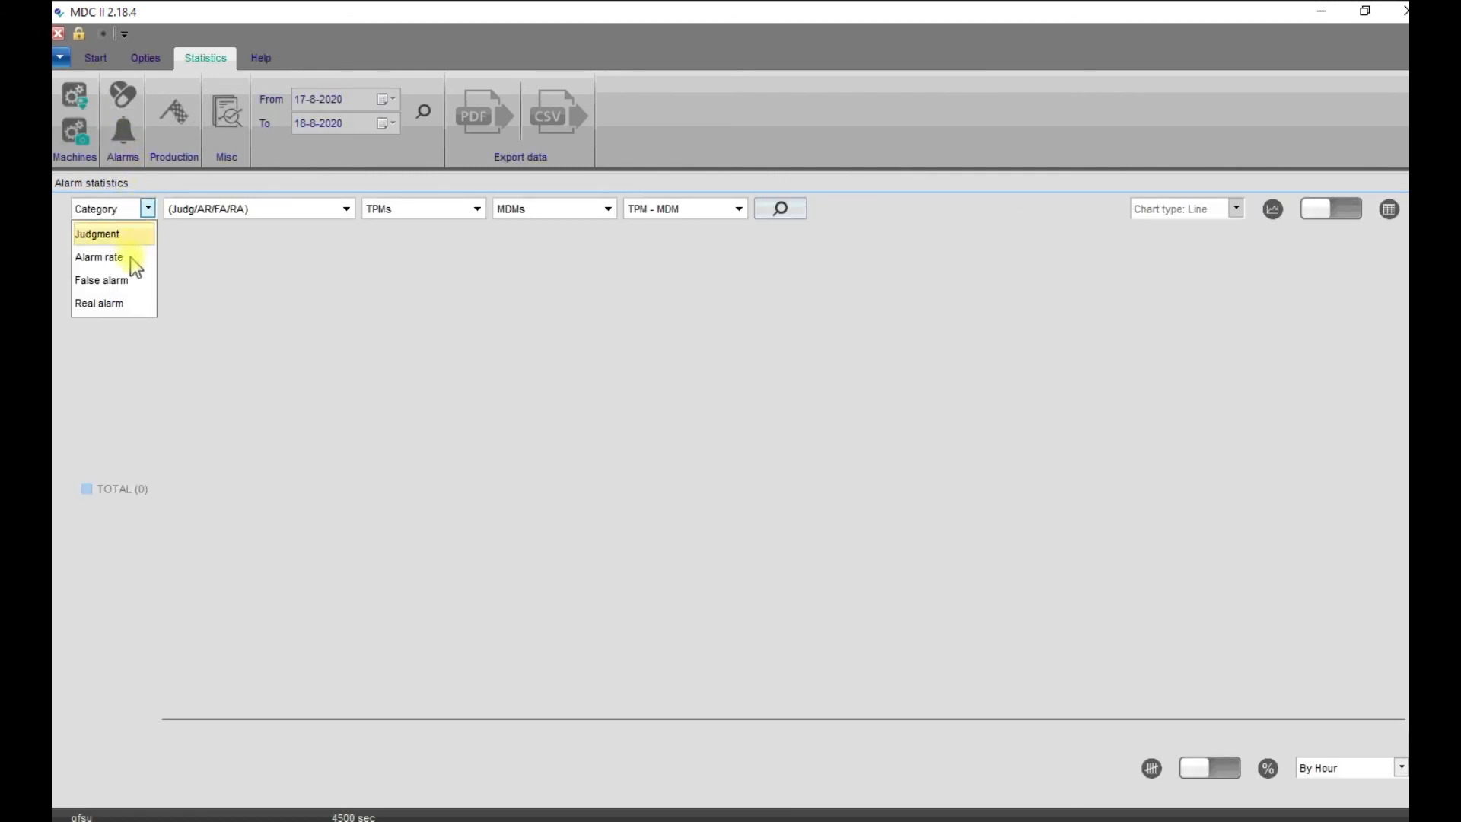
{"action": "left_click", "coordinate": [129, 279]}
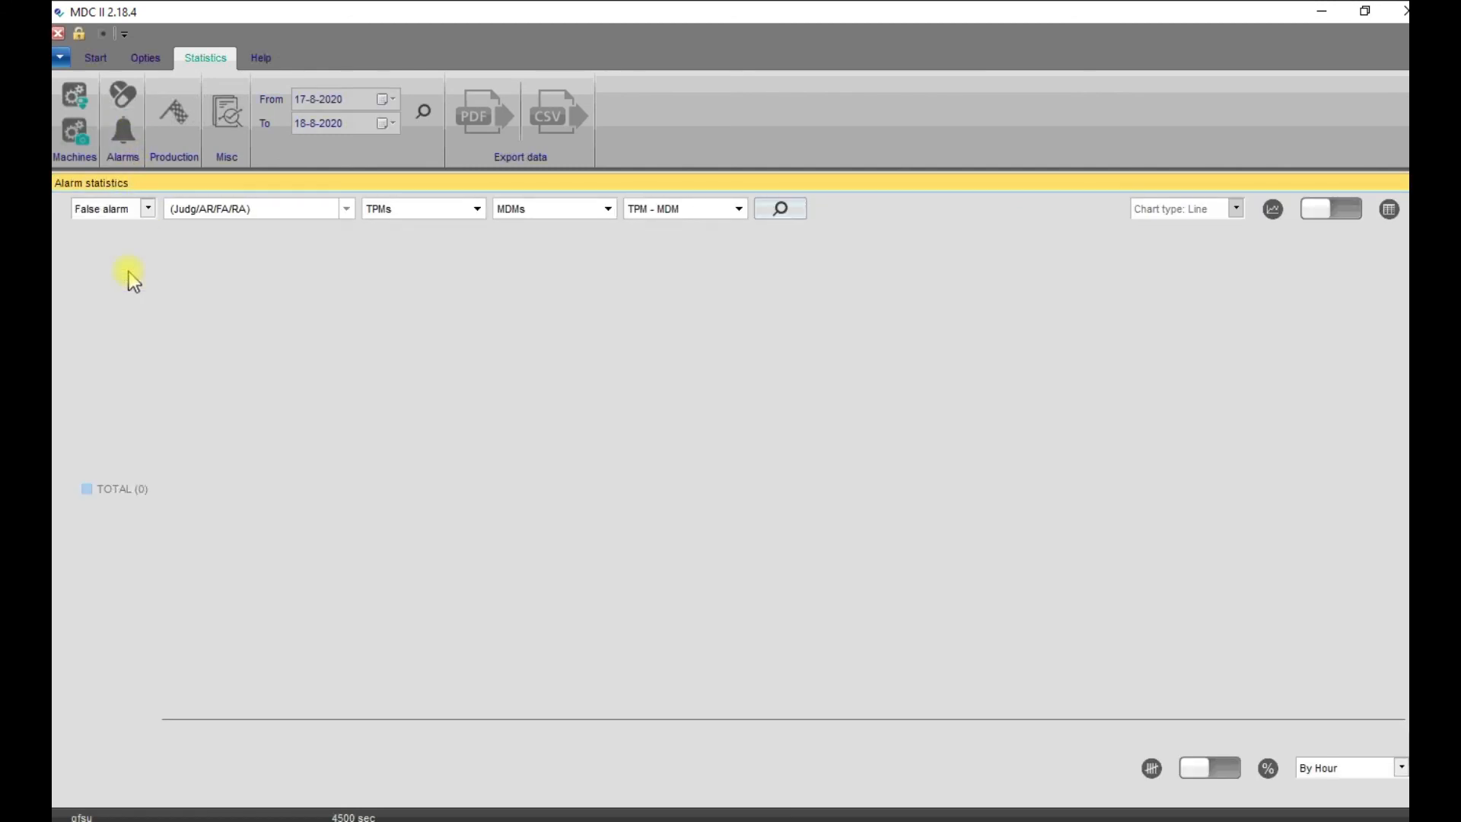
{"action": "left_click", "coordinate": [346, 208]}
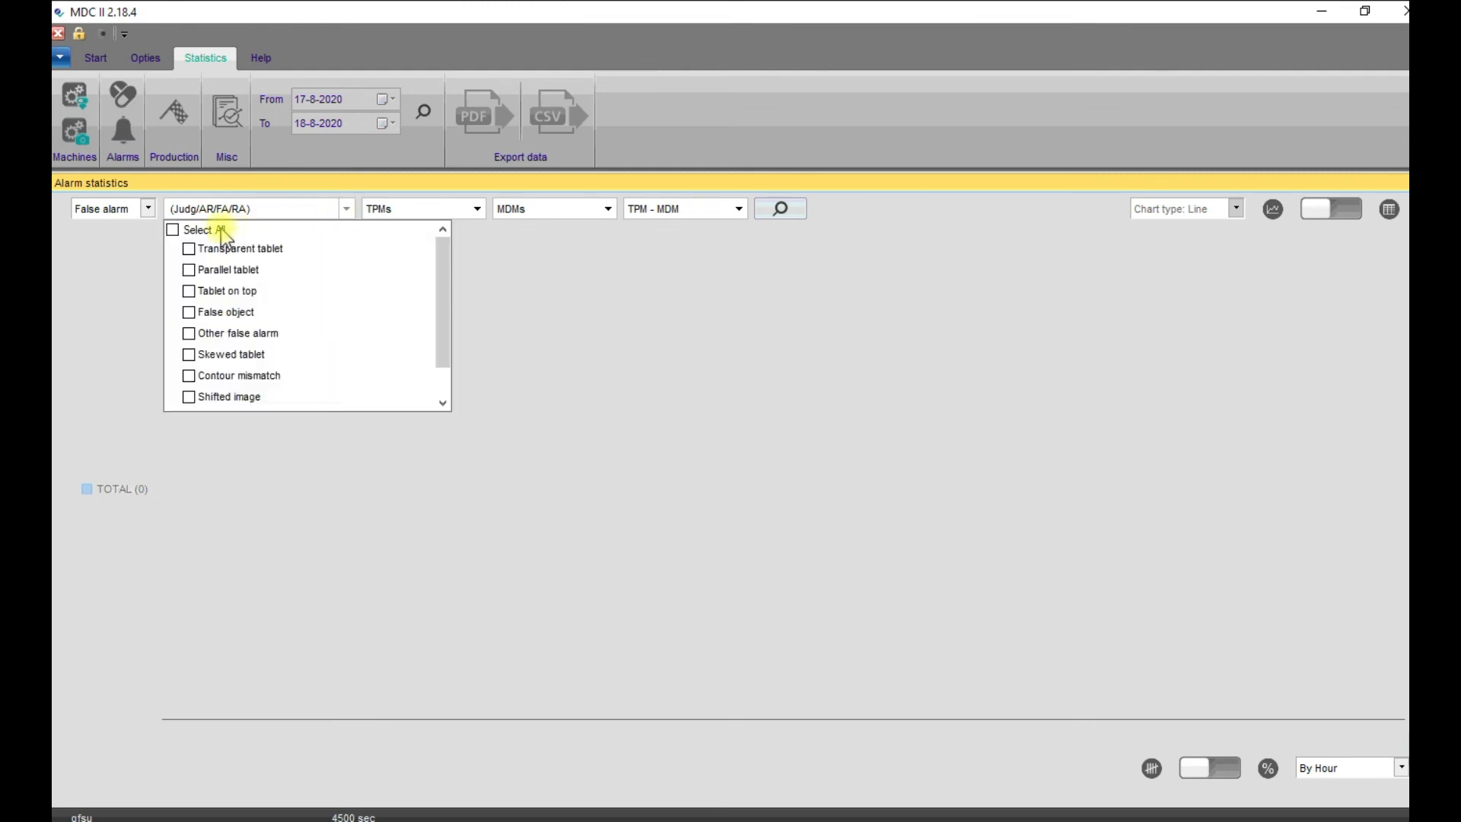
{"action": "left_click", "coordinate": [172, 229]}
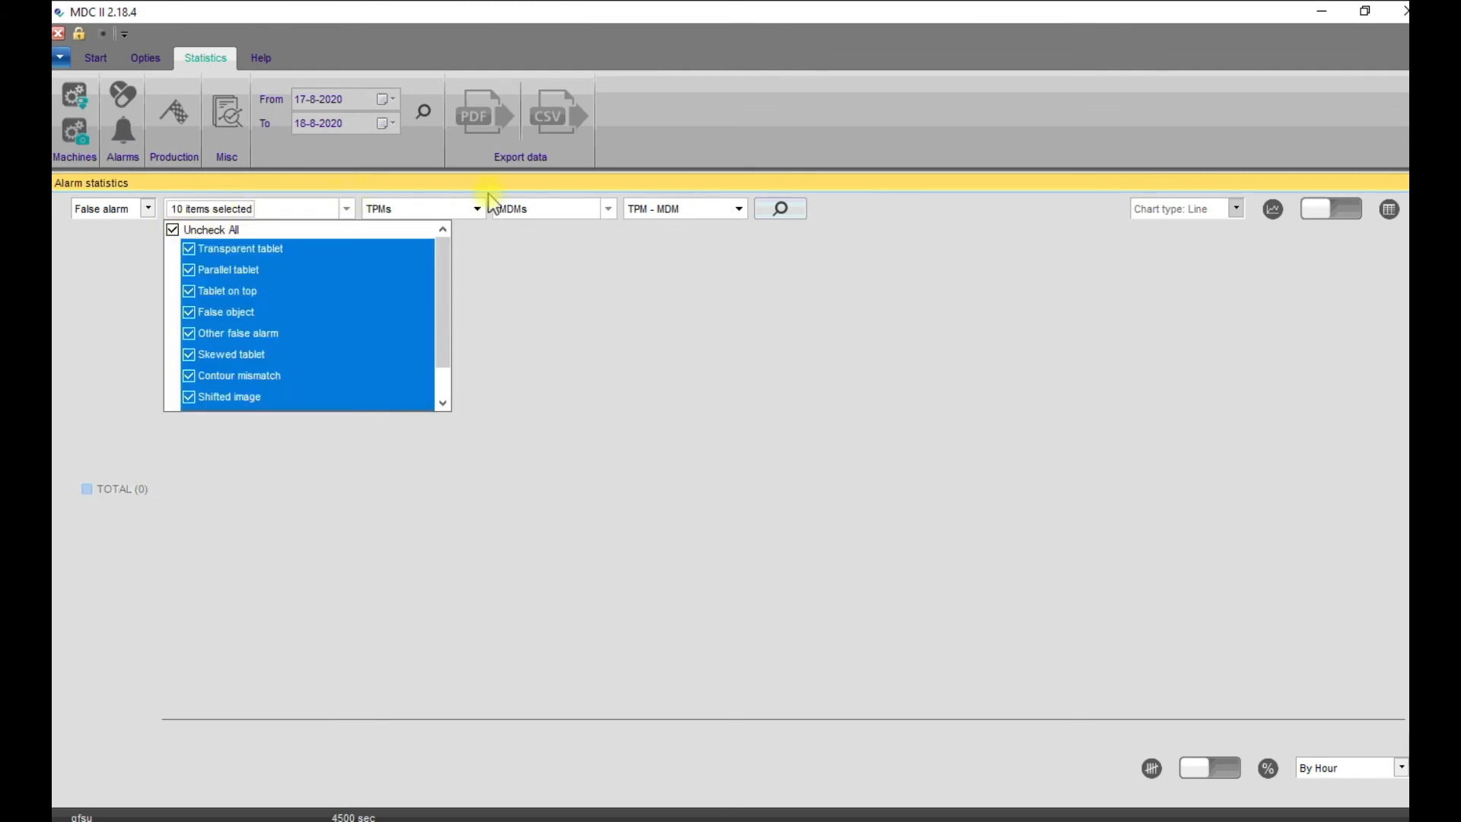
{"action": "left_click", "coordinate": [600, 208]}
{"action": "left_click", "coordinate": [604, 209]}
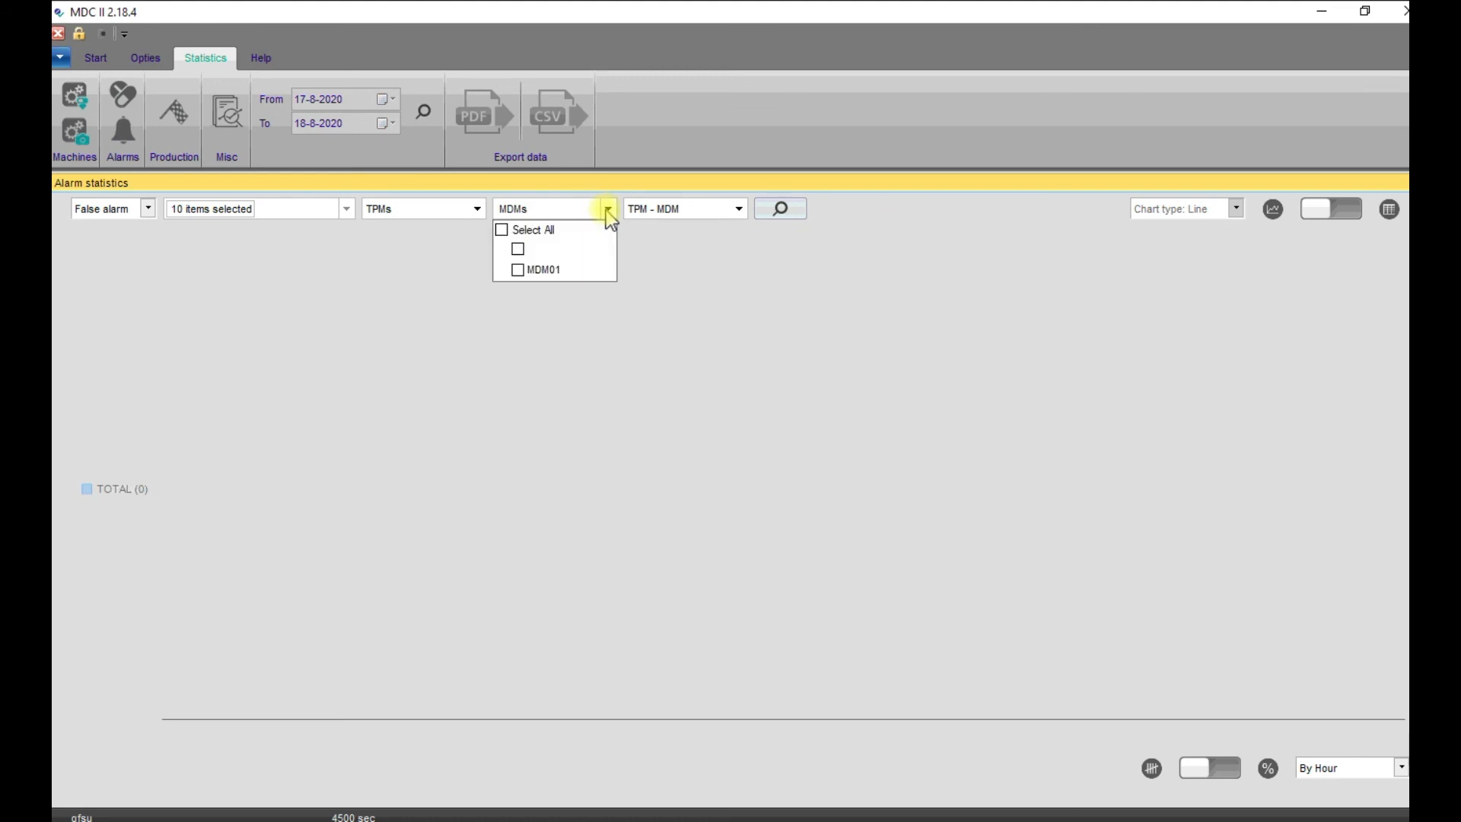